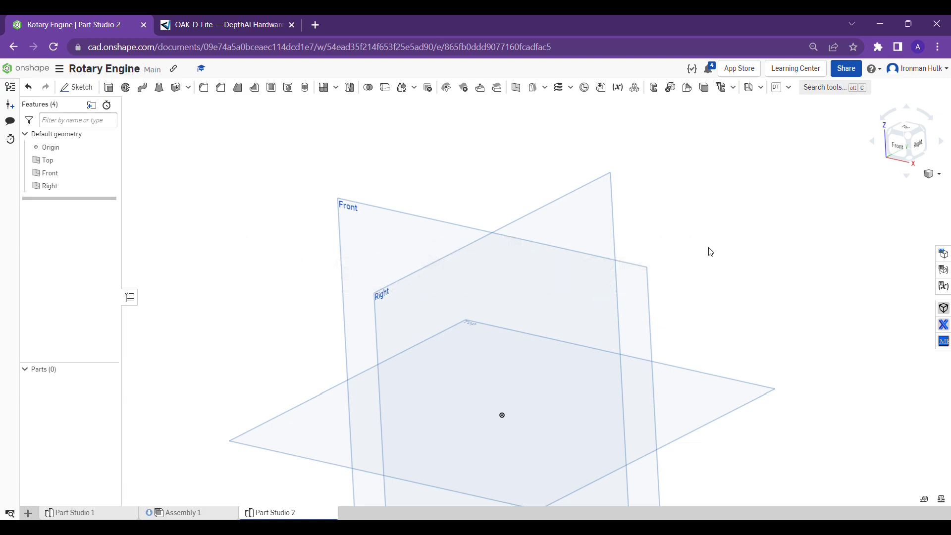
scroll(691, 250, "down", 2)
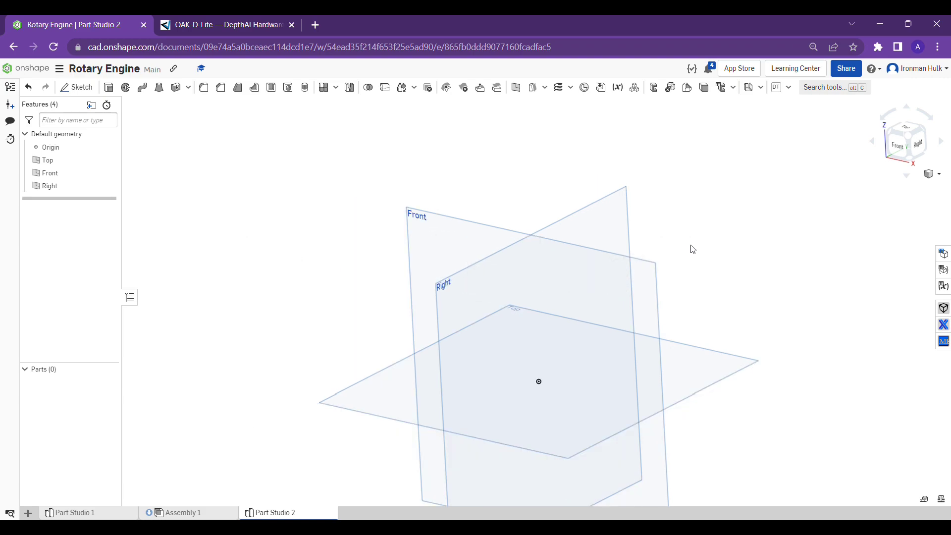
- Start a Drive Train Generator feature and cancel it without any inputs
middle_click_drag(691, 249, 661, 219)
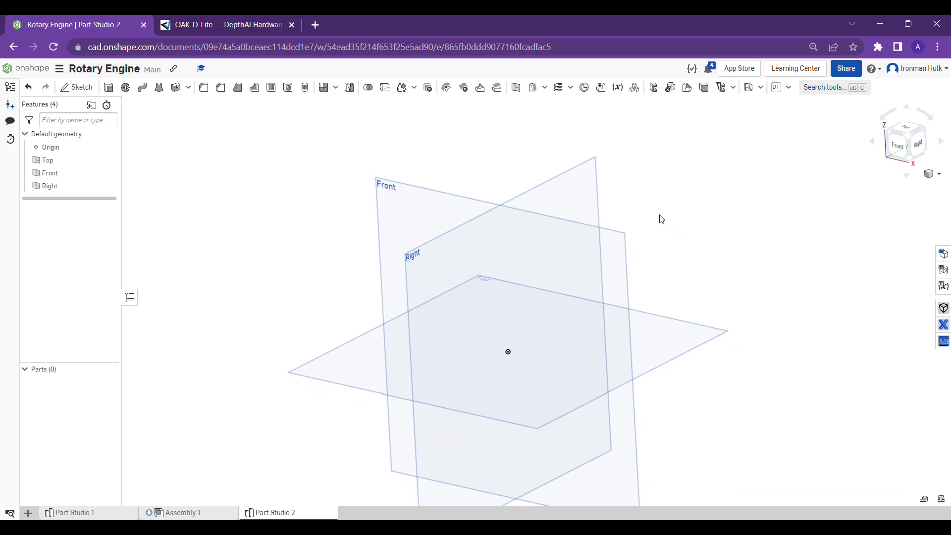
scroll(660, 219, "up", 2)
scroll(702, 211, "down", 2)
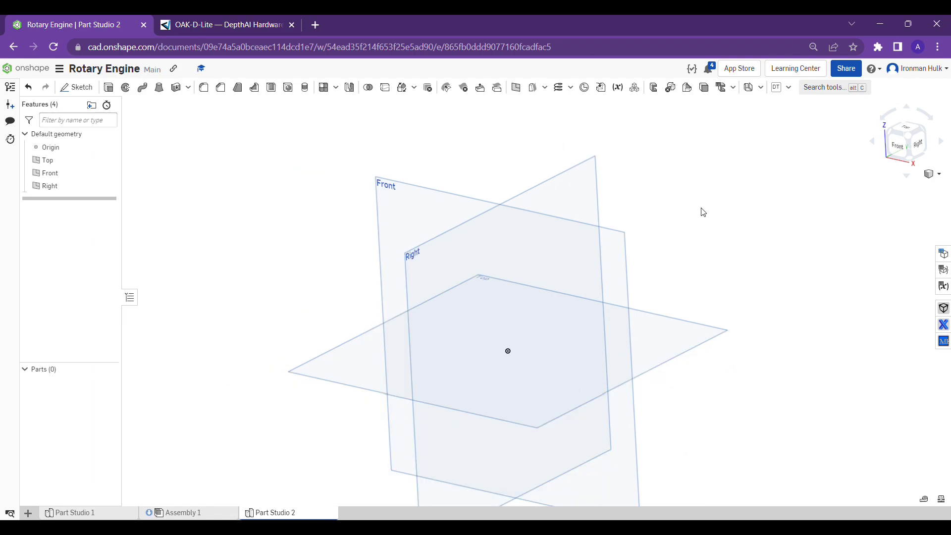
middle_click_drag(757, 211, 732, 197)
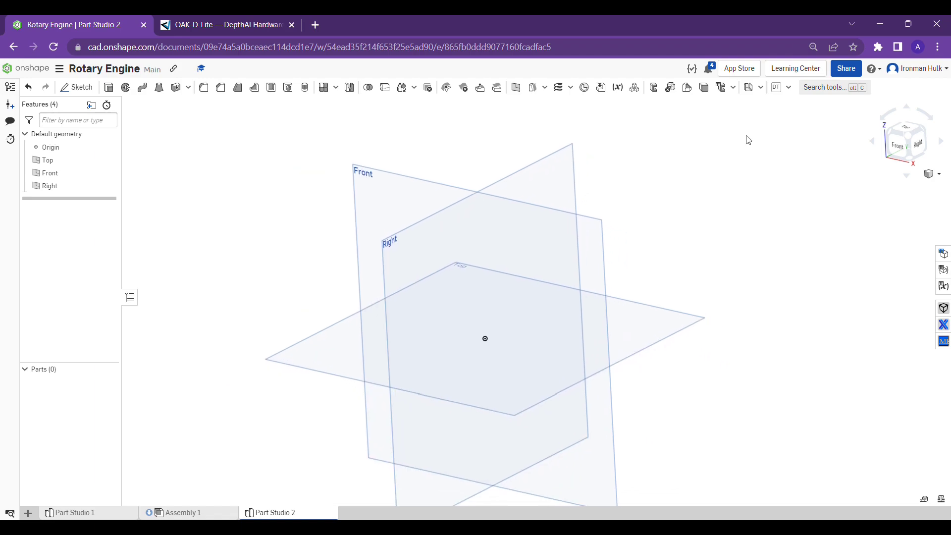
left_click(776, 86)
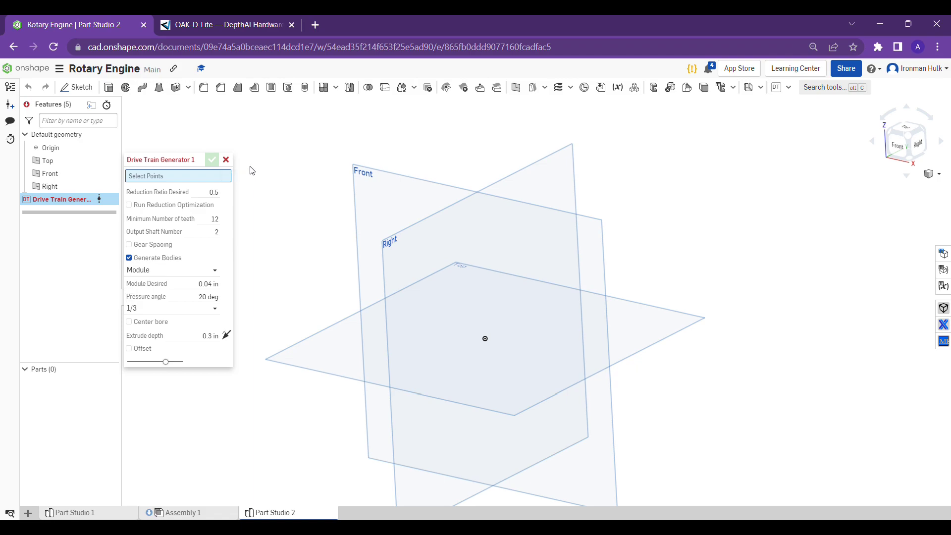
left_click(227, 160)
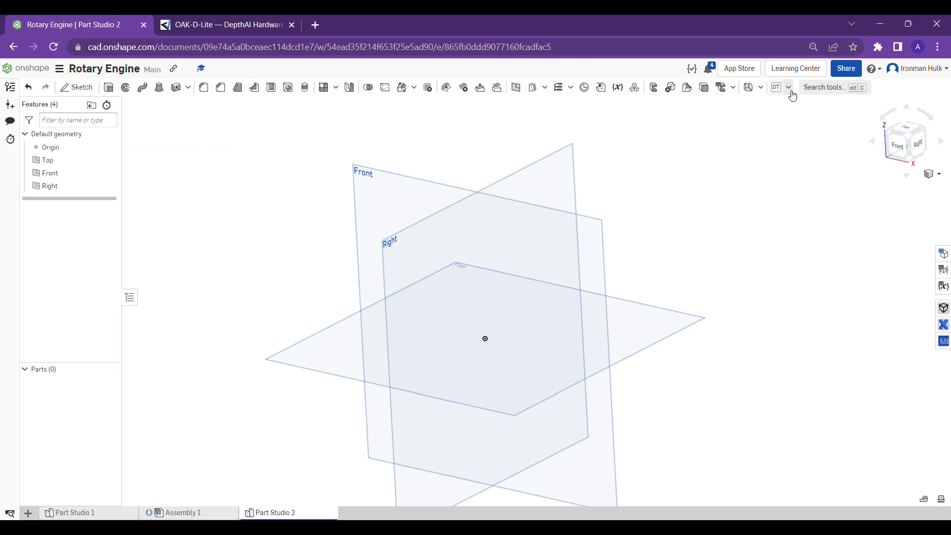
- Browse for more custom features from the custom features list
mouse_move(50, 186)
key("ctrl+minus")
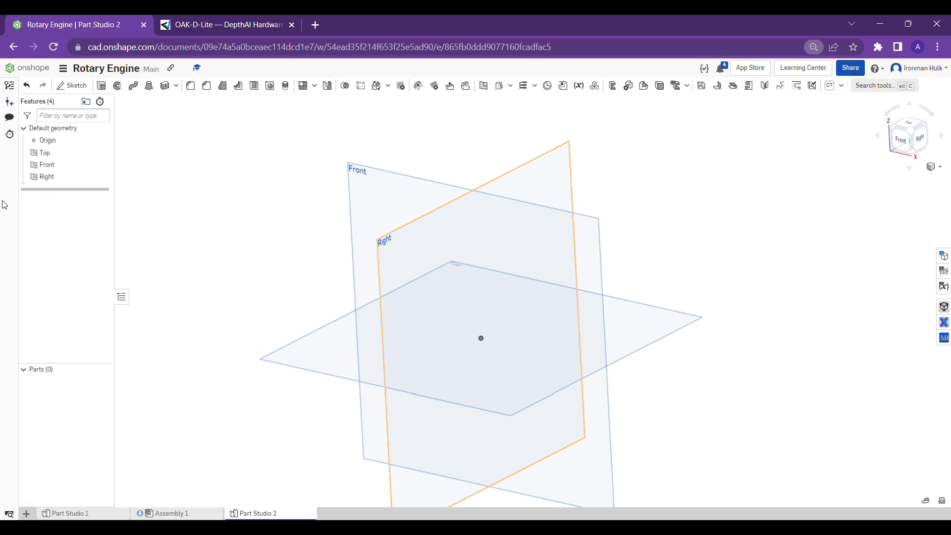
key("ctrl+minus")
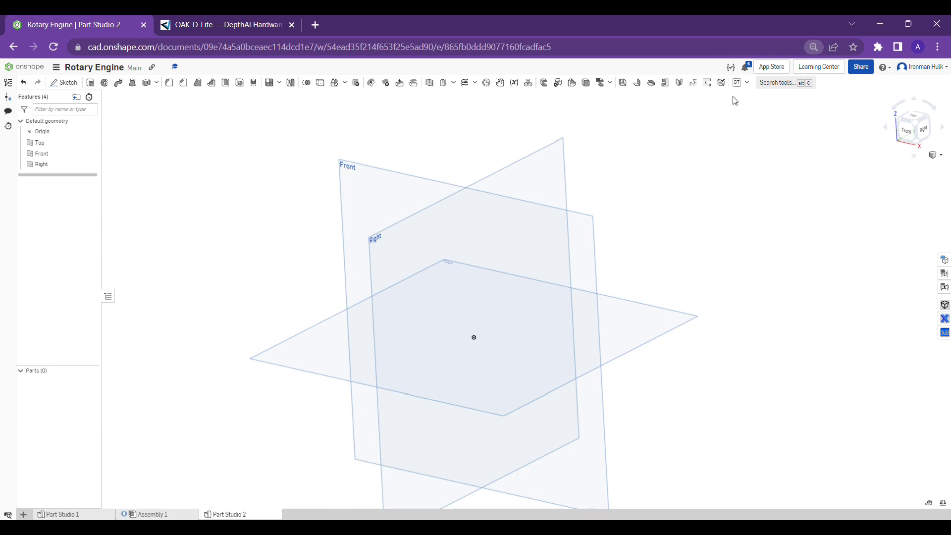
left_click(750, 88)
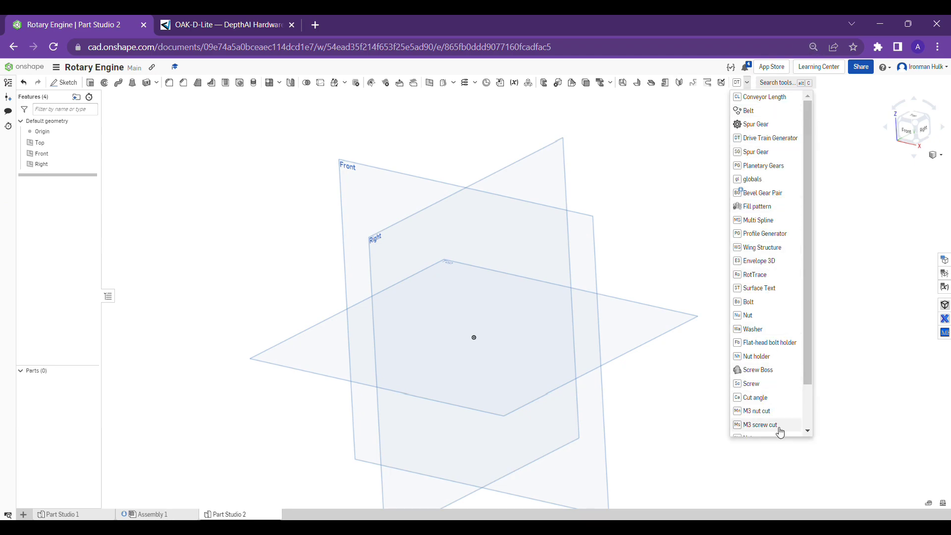
scroll(780, 431, "down", 2)
left_click(761, 434)
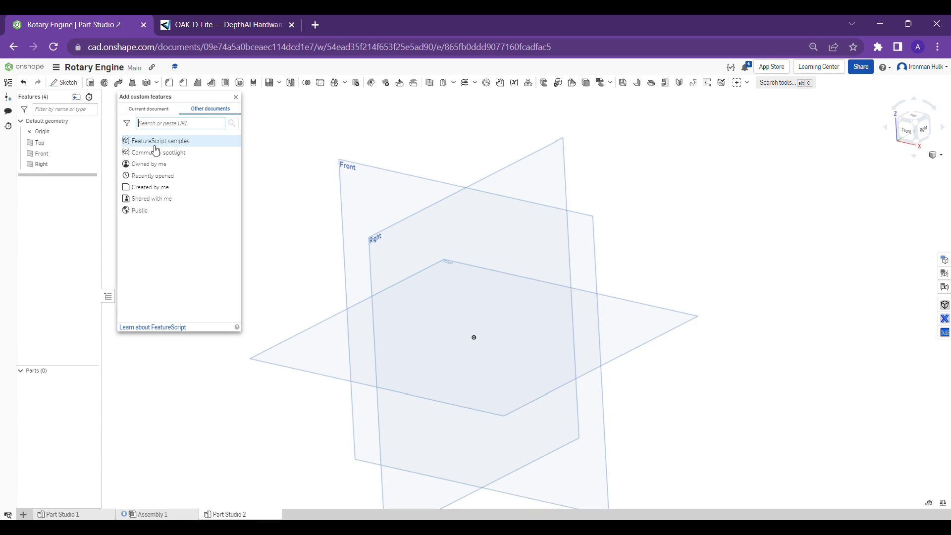
key("ctrl+plus")
key("ctrl+plus")
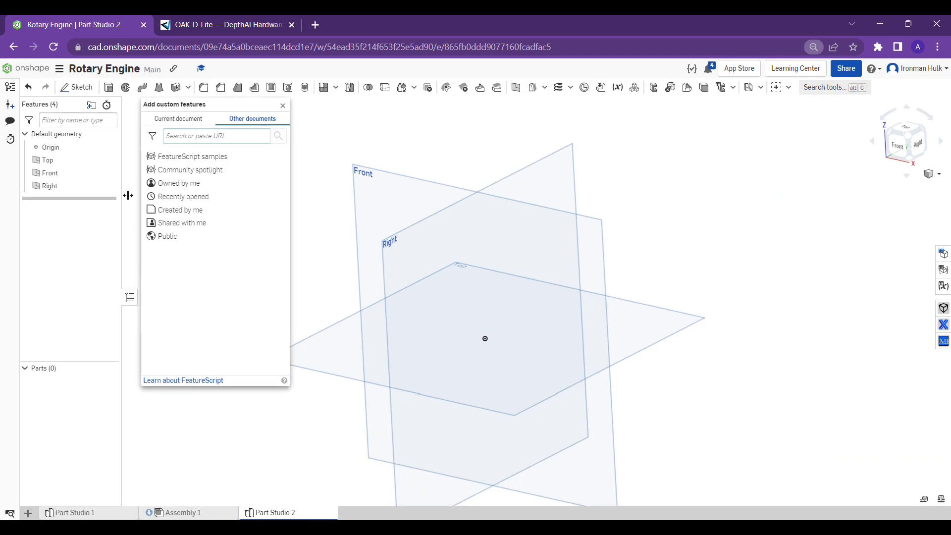
key("ctrl+minus")
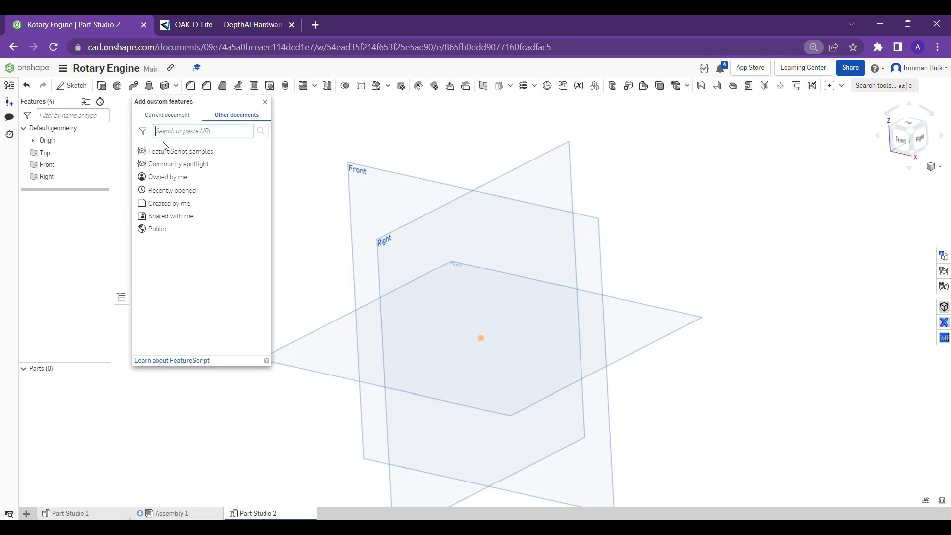
- Add the Wave Spring feature from FeatureScript samples to the document's toolbar
left_click(165, 149)
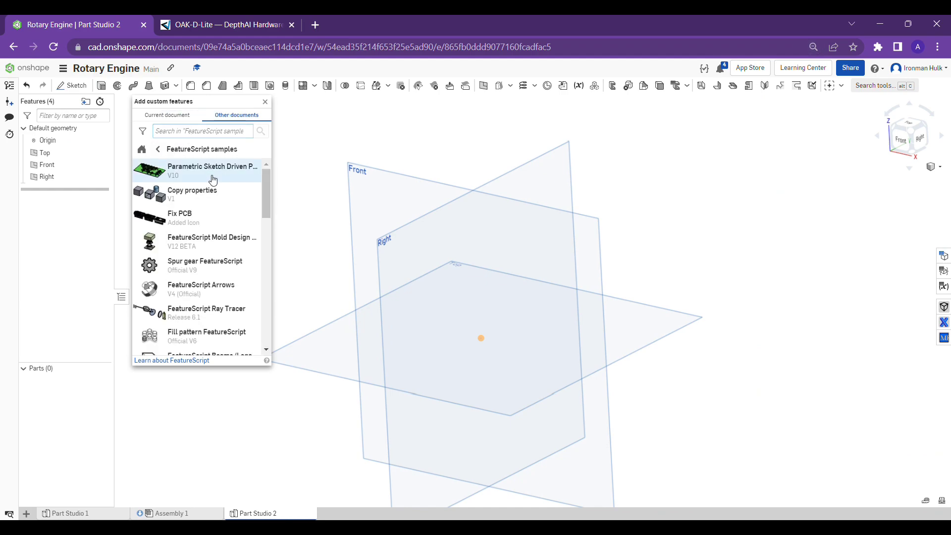
scroll(212, 186, "down", 2)
scroll(213, 205, "down", 1)
scroll(213, 212, "down", 1)
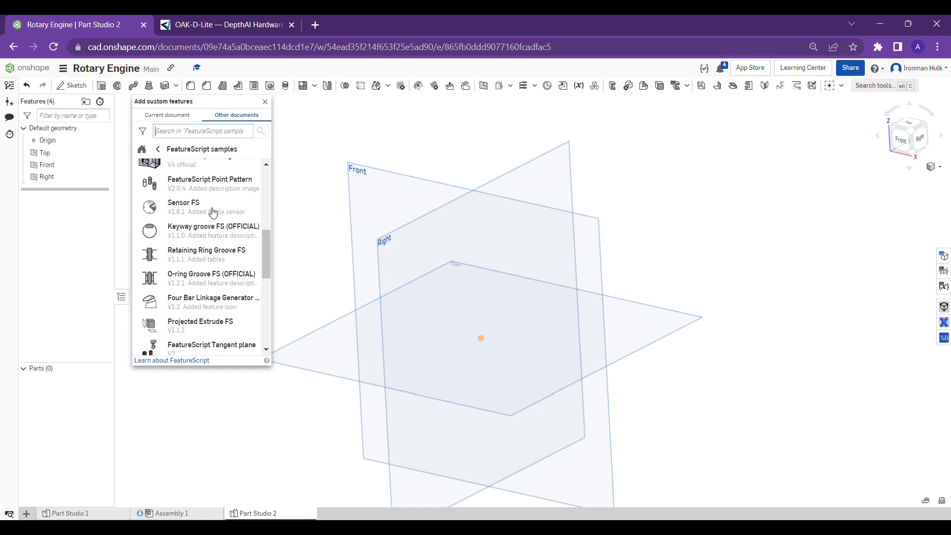
scroll(212, 214, "down", 2)
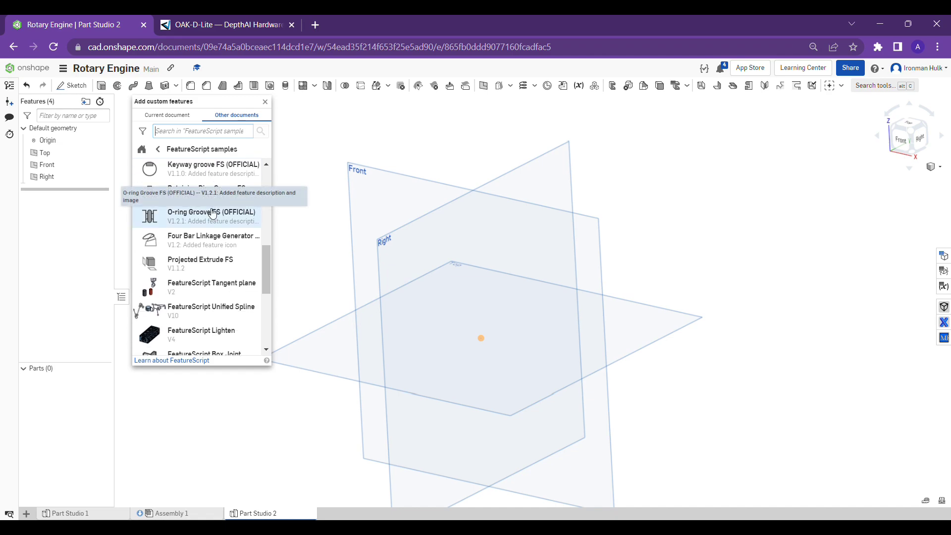
scroll(213, 214, "down", 3)
scroll(212, 216, "down", 1)
scroll(223, 253, "down", 1)
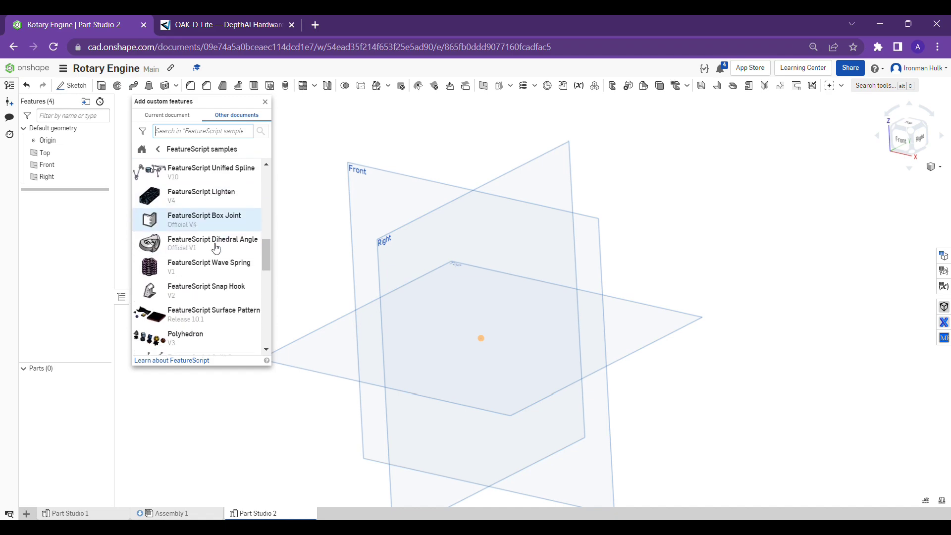
scroll(223, 238, "down", 2)
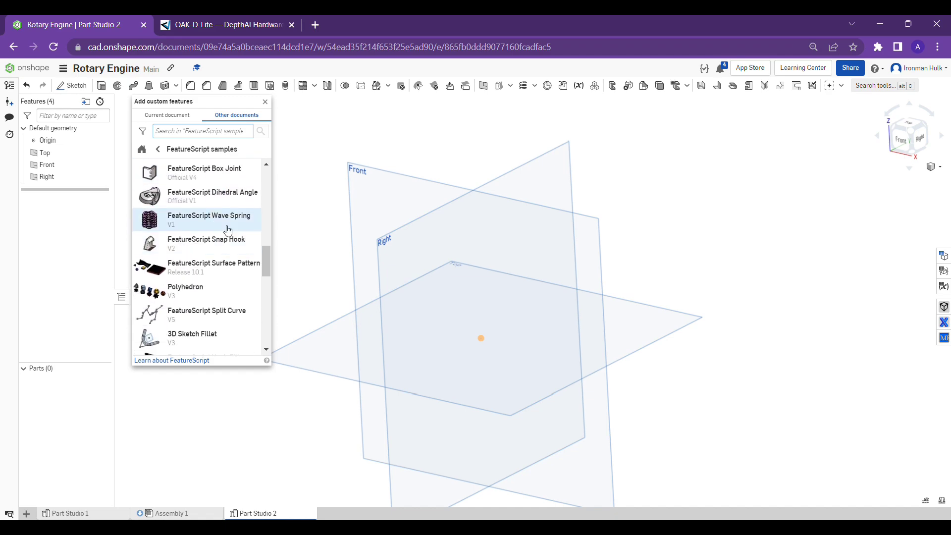
left_click(191, 221)
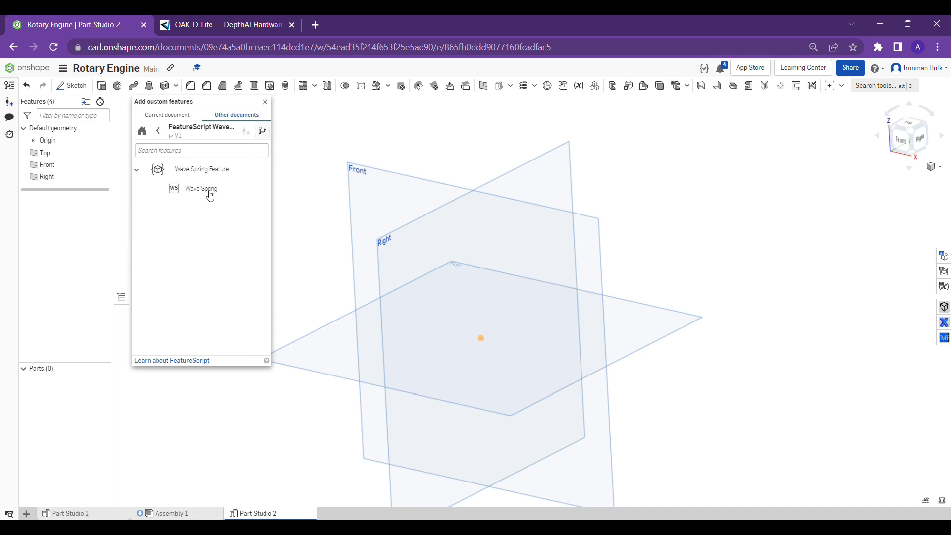
left_click(199, 194)
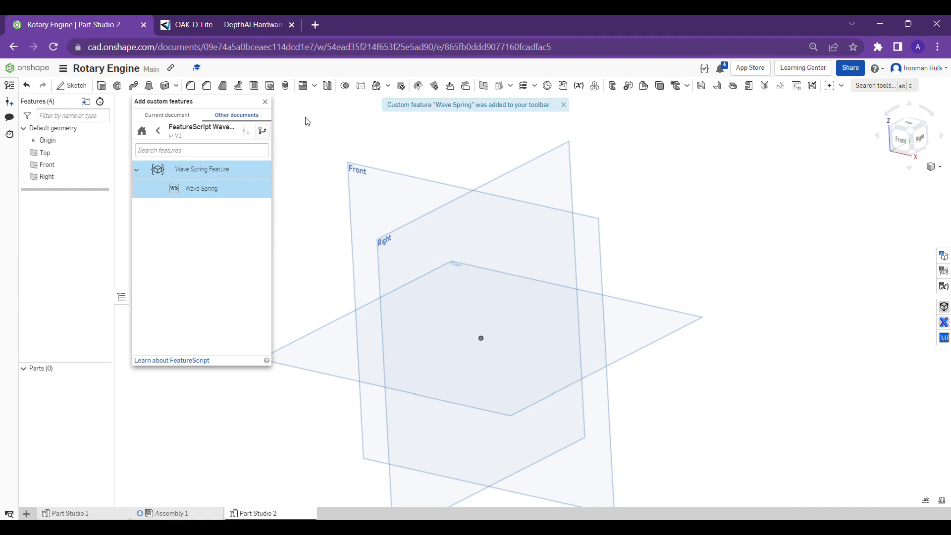
left_click(266, 102)
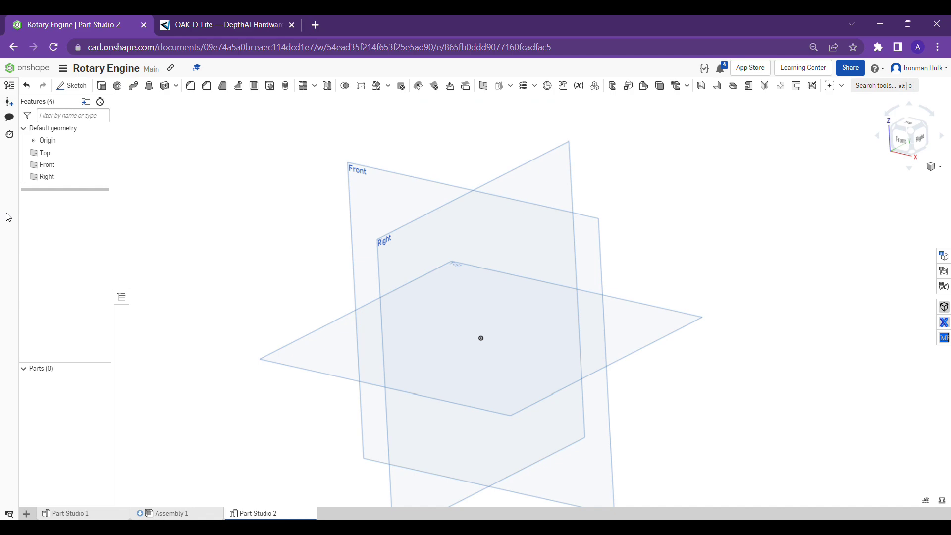
- Start a new Wave Spring feature from the custom features list
key("ctrl+minus")
key("ctrl+minus")
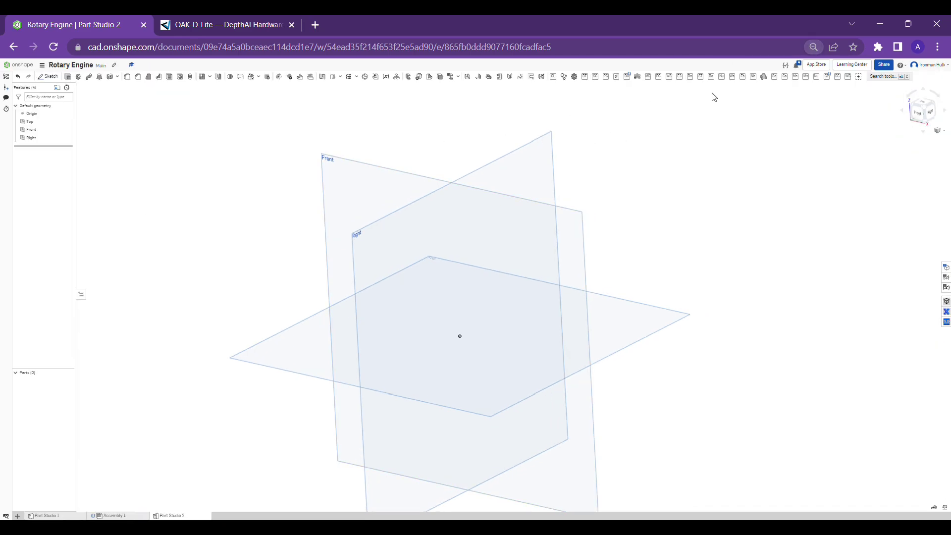
key("ctrl+plus")
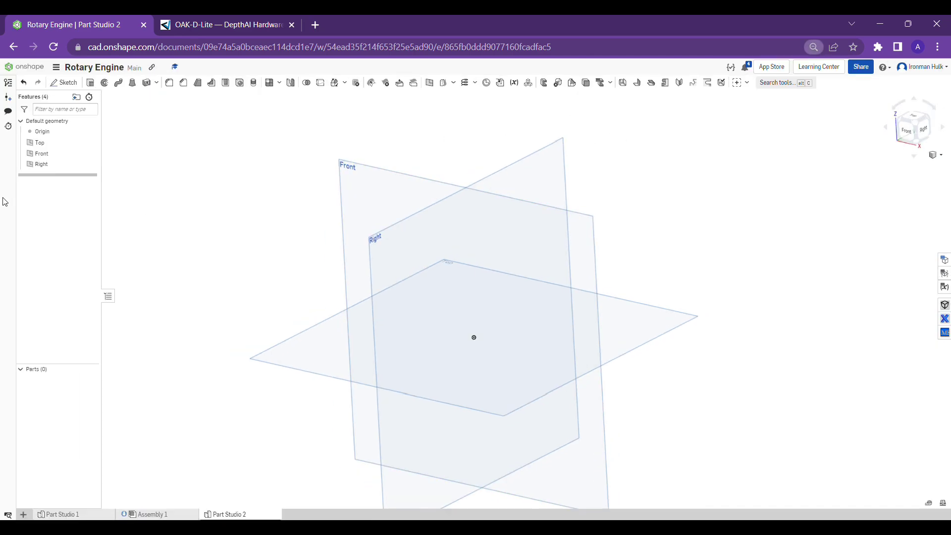
left_click(747, 83)
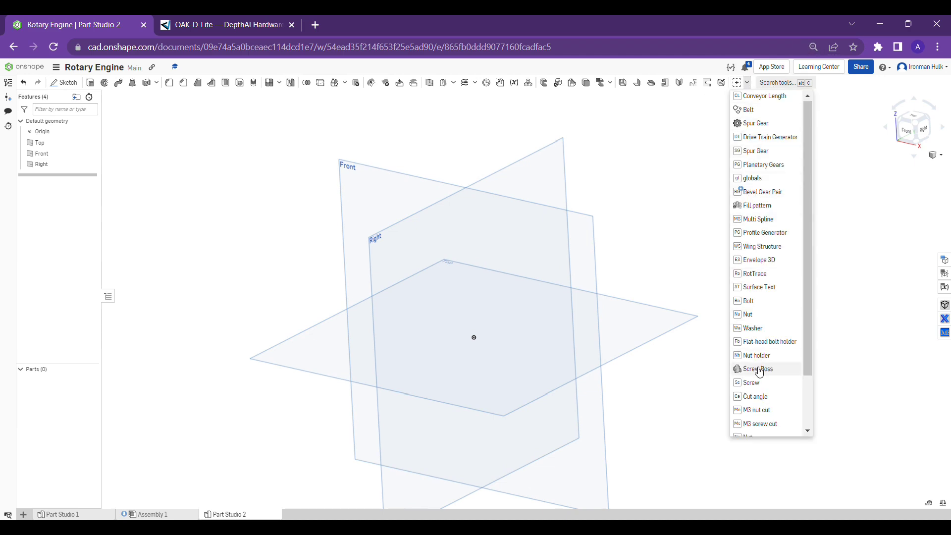
scroll(766, 368, "down", 2)
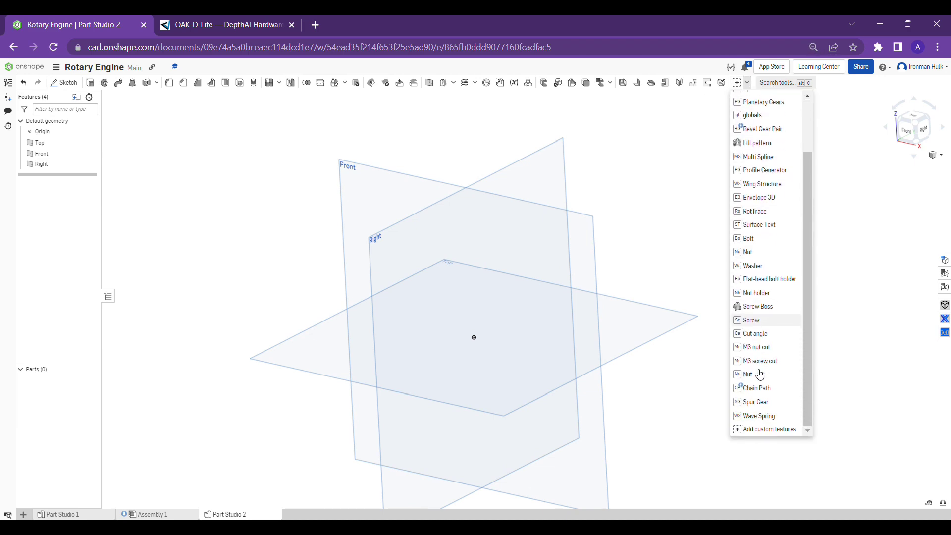
left_click(767, 417)
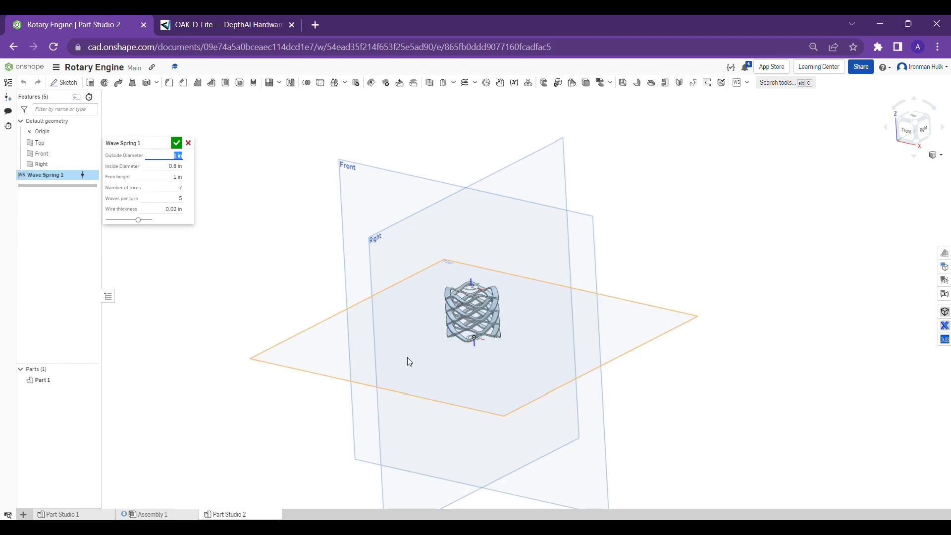
scroll(407, 362, "up", 3)
scroll(469, 313, "up", 5)
- Inspect the previewed wave spring from several angles and cancel the feature
mouse_move(484, 294)
right_mouse_down()
mouse_move(540, 271)
mouse_move(542, 278)
mouse_move(496, 276)
mouse_move(440, 295)
mouse_move(611, 276)
right_mouse_up()
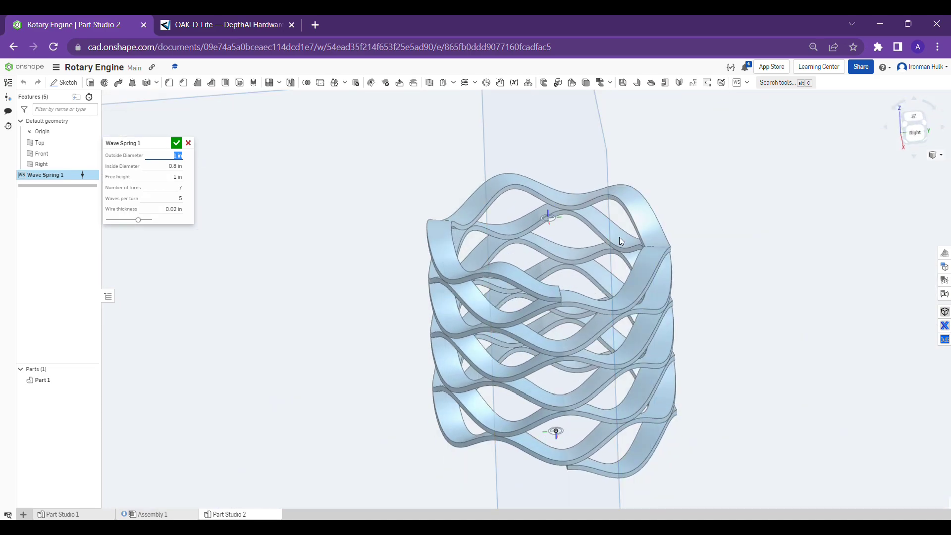
middle_click_drag(619, 236, 451, 255)
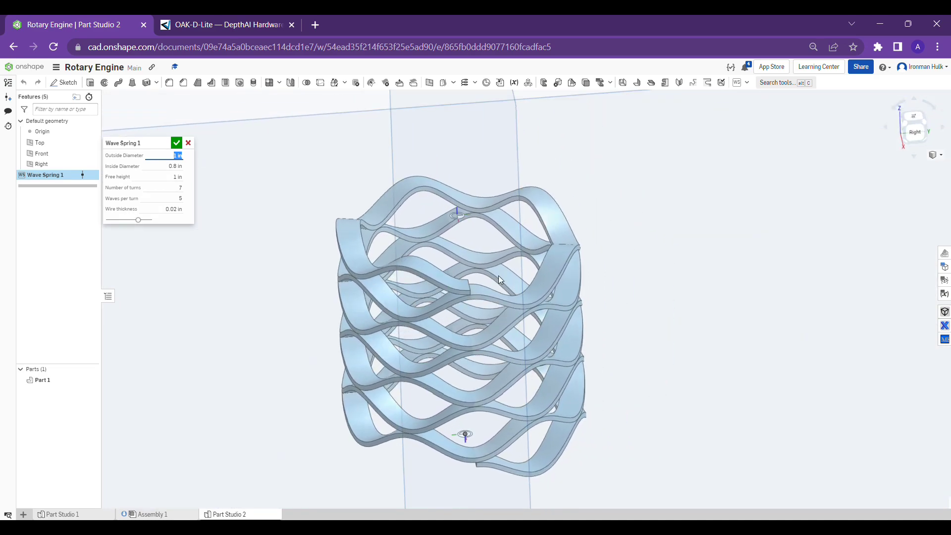
mouse_move(499, 280)
right_mouse_down()
mouse_move(535, 250)
mouse_move(545, 253)
mouse_move(505, 259)
right_mouse_up()
scroll(504, 261, "down", 2)
scroll(418, 252, "down", 3)
scroll(256, 278, "down", 3)
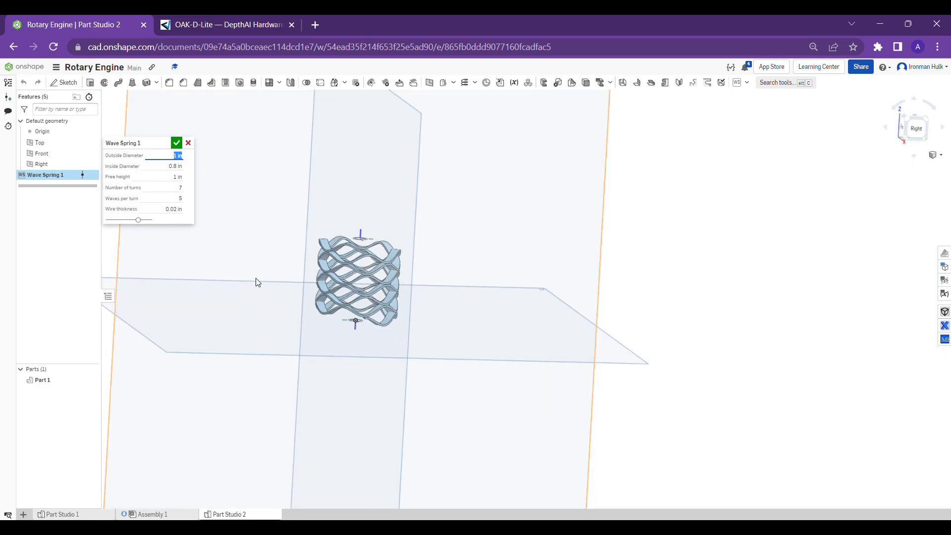
left_click(188, 143)
scroll(561, 256, "up", 3)
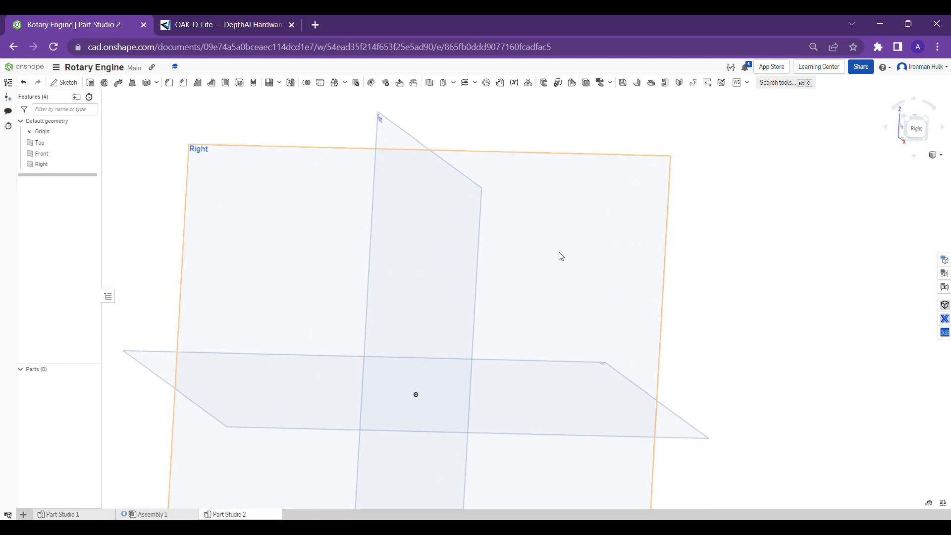
scroll(640, 224, "down", 2)
mouse_move(724, 191)
right_mouse_down()
mouse_move(716, 202)
mouse_move(736, 194)
right_mouse_up()
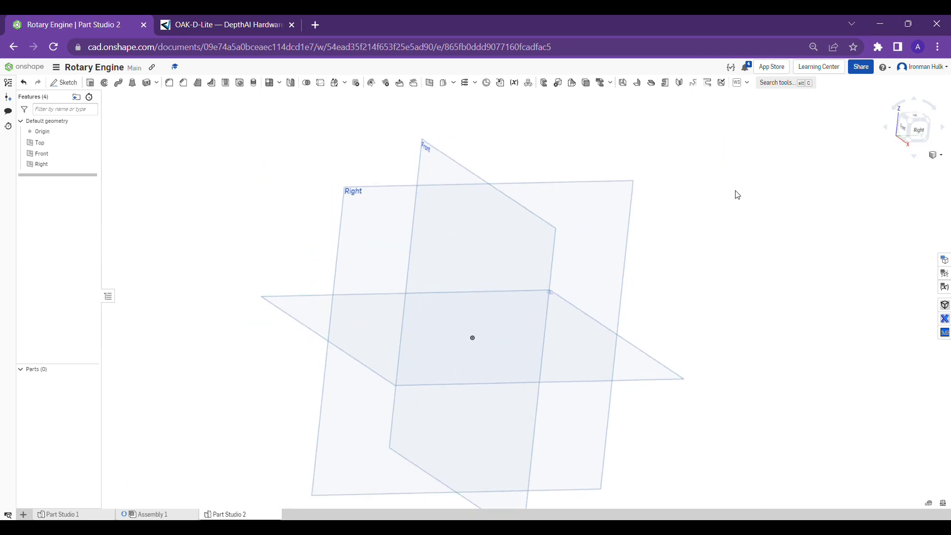
left_click(747, 83)
left_click(746, 83)
left_click(746, 83)
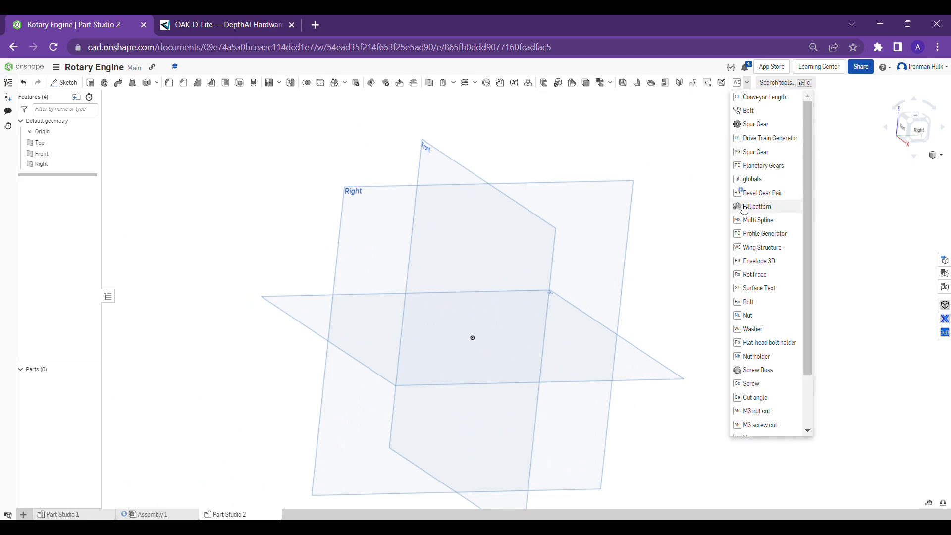
left_click(769, 143)
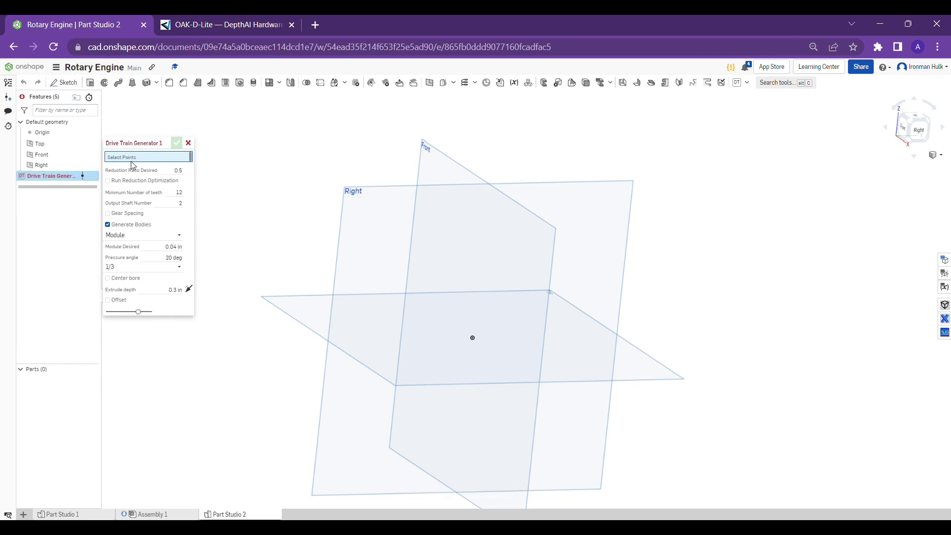
left_click(188, 143)
mouse_move(393, 170)
right_mouse_down()
mouse_move(446, 155)
mouse_move(435, 187)
right_mouse_up()
left_click(369, 209)
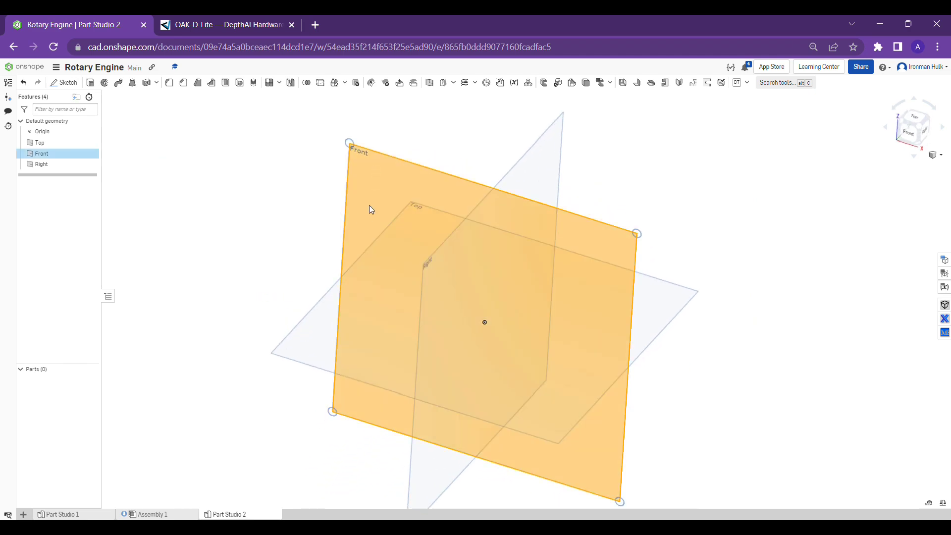
- Sketch a horizontal three-segment line on the Front plane, starting left of the vertical axis
left_click(65, 82)
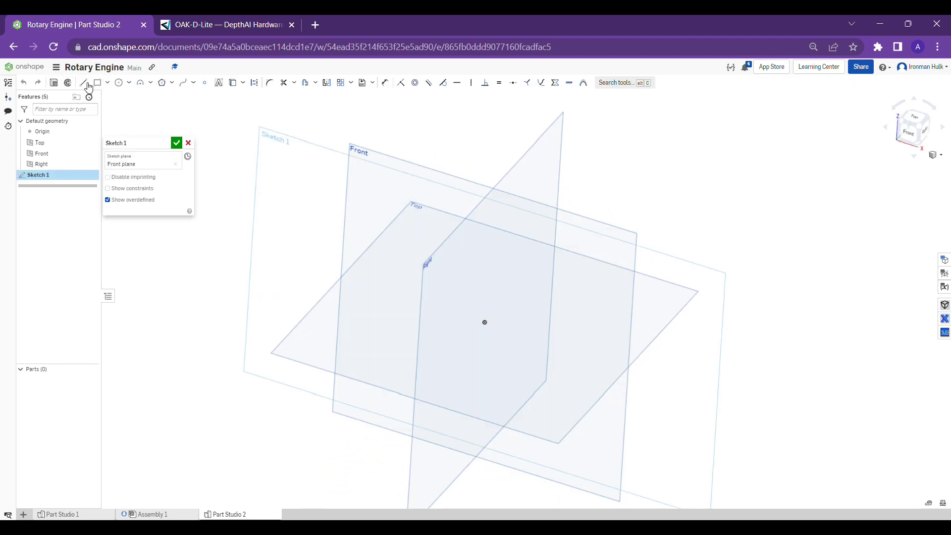
left_click(84, 82)
left_click(922, 135)
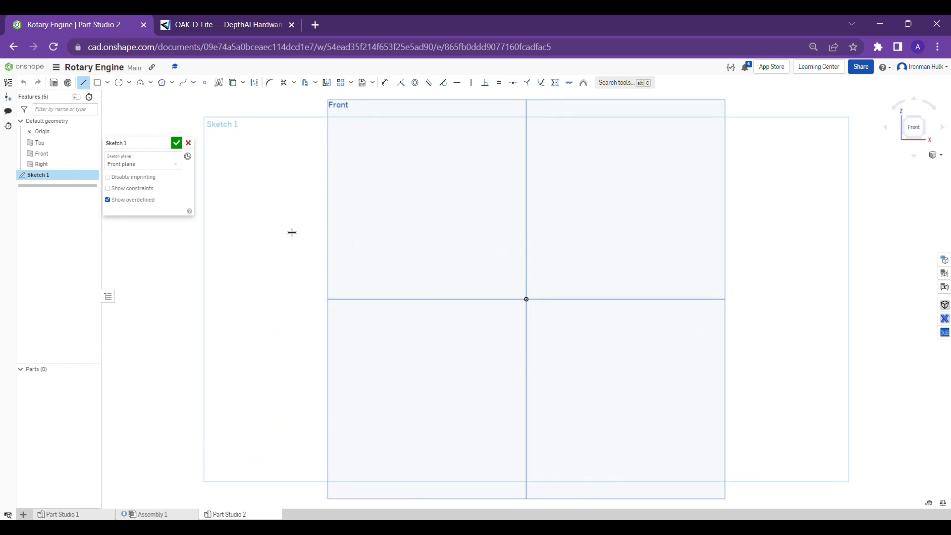
left_click(310, 222)
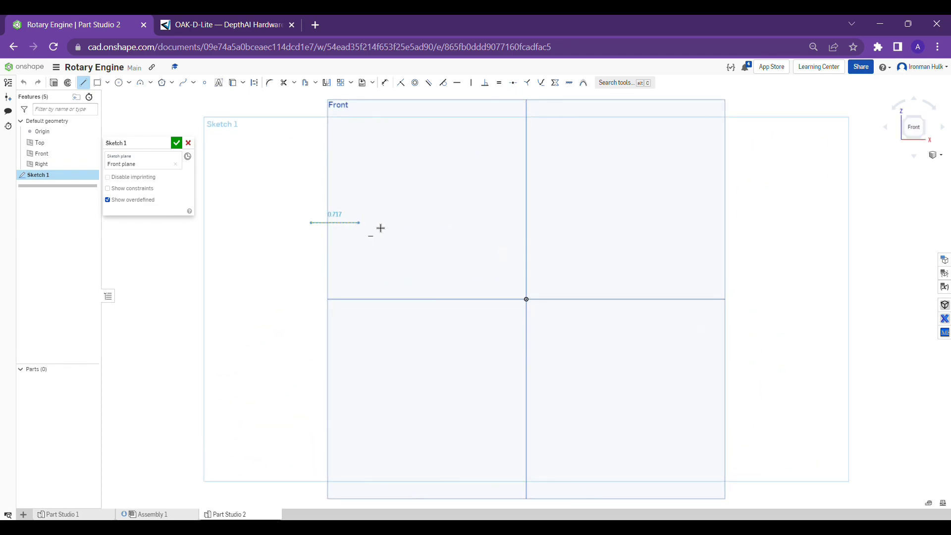
left_click(495, 226)
left_click(569, 226)
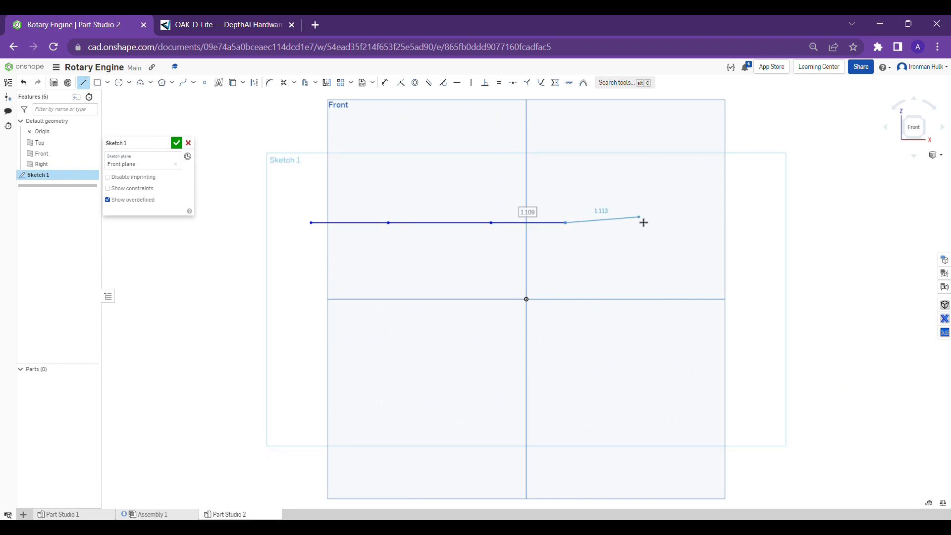
key("Escape")
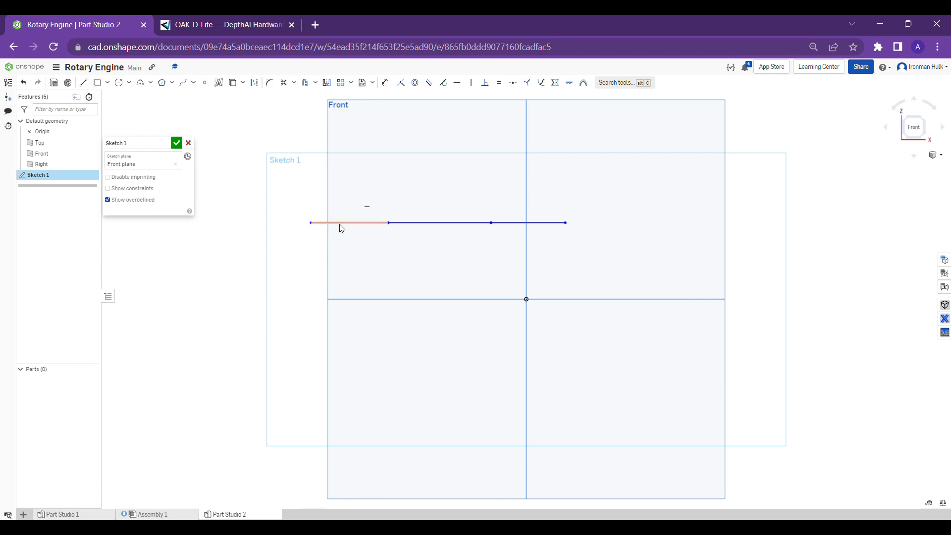
- Dimension the three segments 1, 2 and 3 and accept the sketch
key("u")
left_click(344, 228)
left_click(342, 191)
type("1")
key("Return")
left_click(430, 228)
left_click(430, 195)
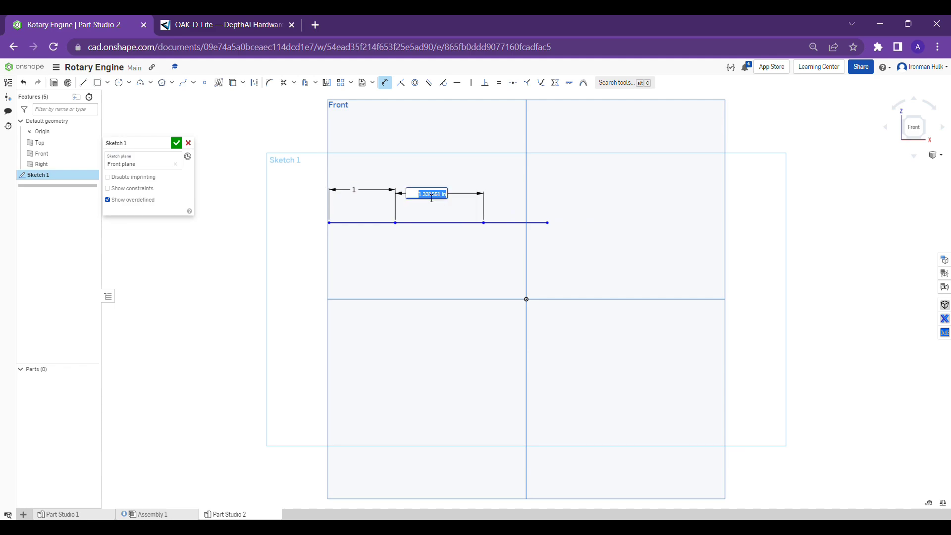
key("Return")
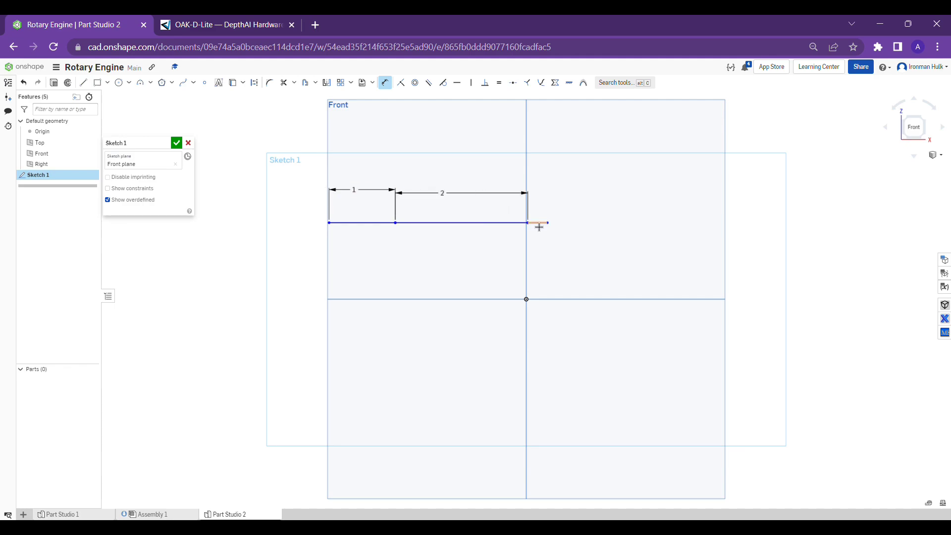
left_click(543, 224)
left_click(549, 193)
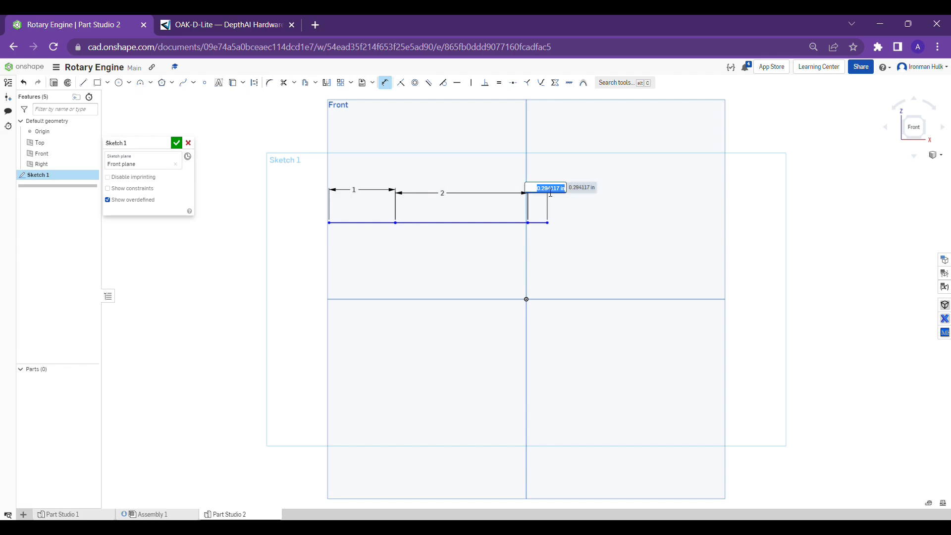
type("3")
key("Return")
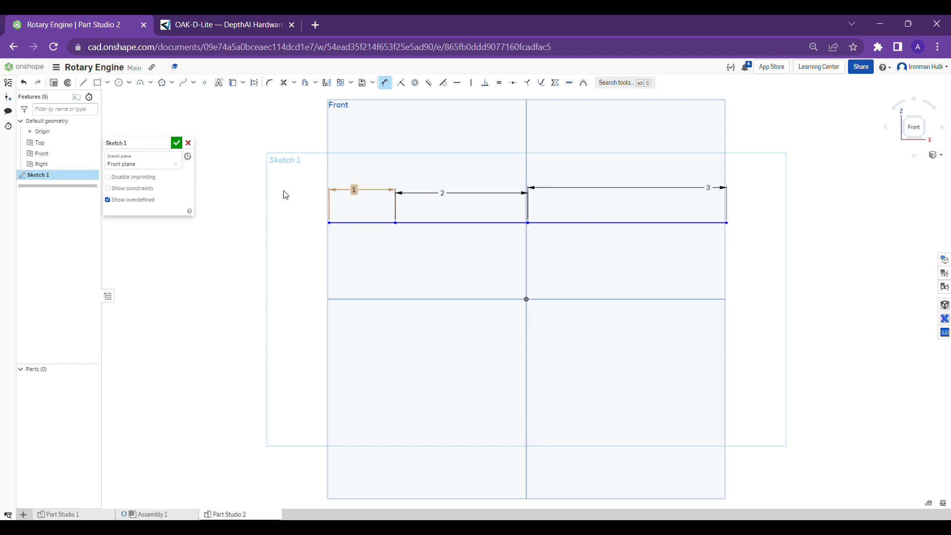
left_click(176, 142)
scroll(177, 143, "down", 3)
- Start a Drive Train Generator feature from an isometric view
key("shift+7")
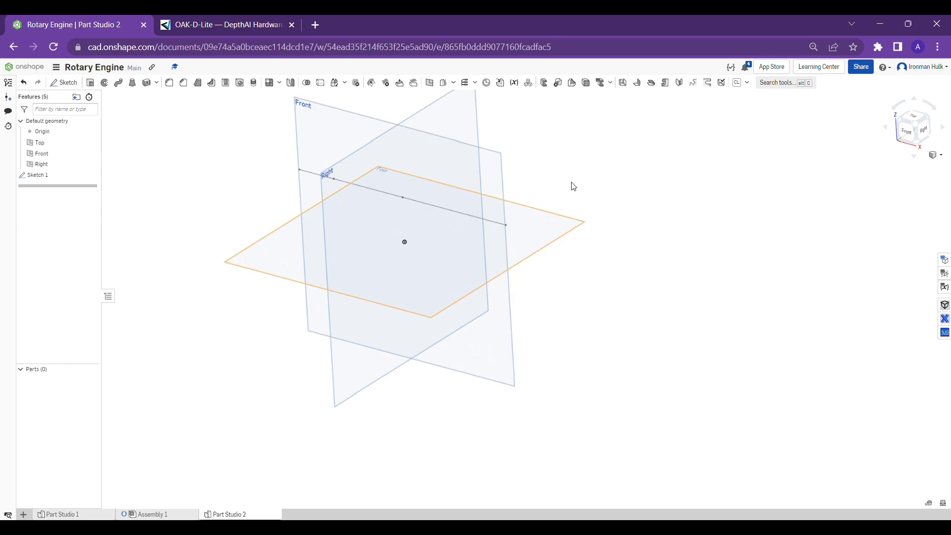
middle_click_drag(572, 186, 582, 198)
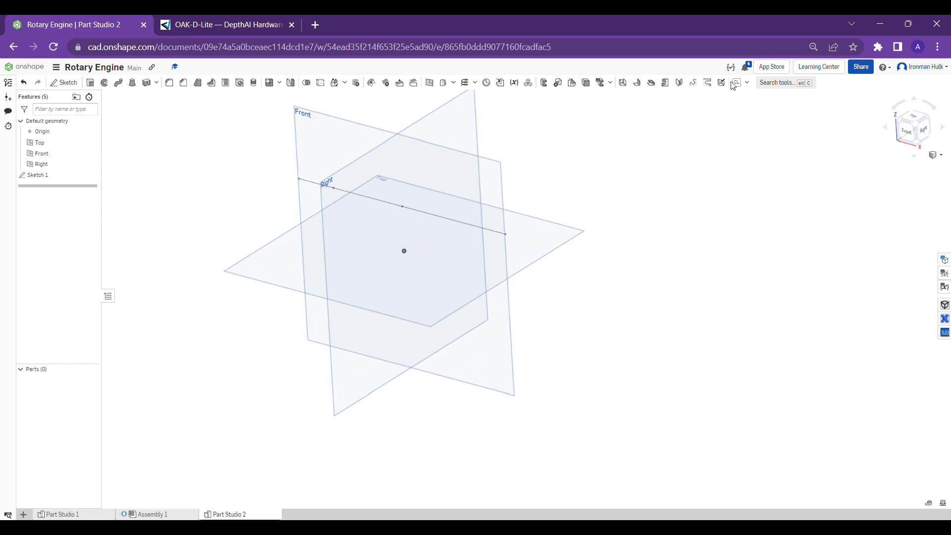
left_click(746, 83)
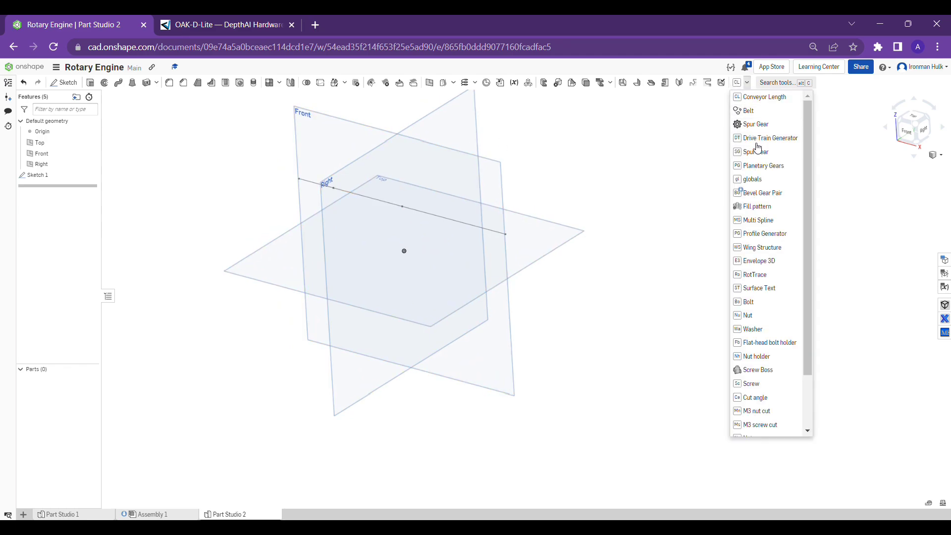
left_click(756, 139)
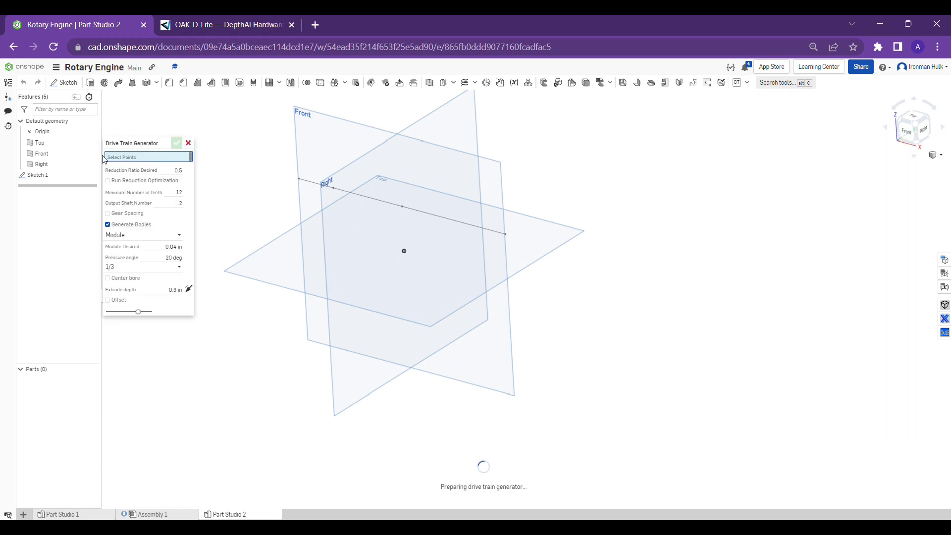
- Select the line's left end and the next vertex as the first two shaft points
left_click(299, 180)
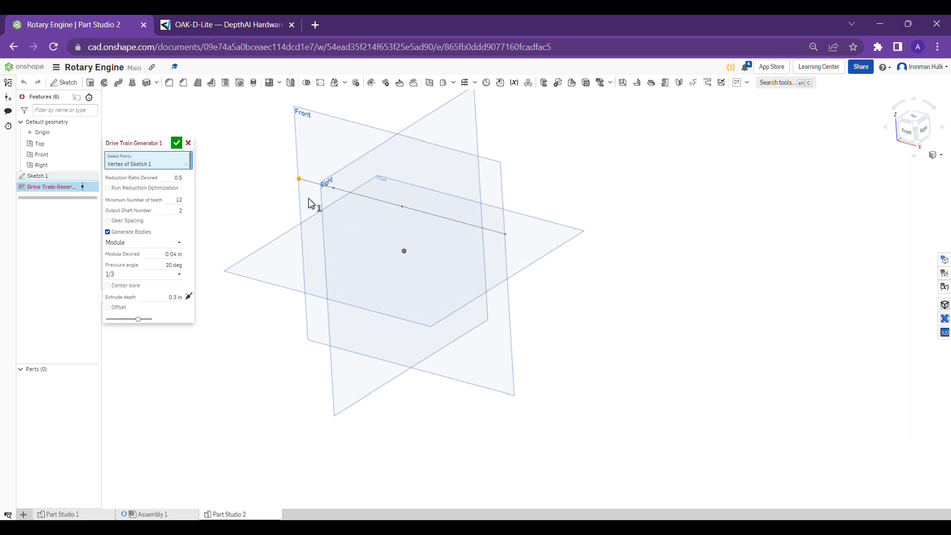
left_click(333, 188)
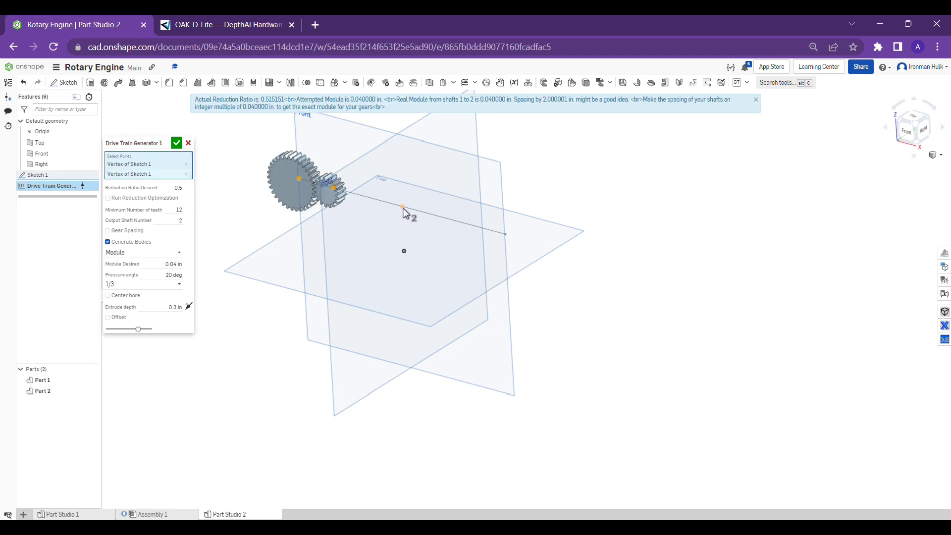
scroll(282, 181, "up", 2)
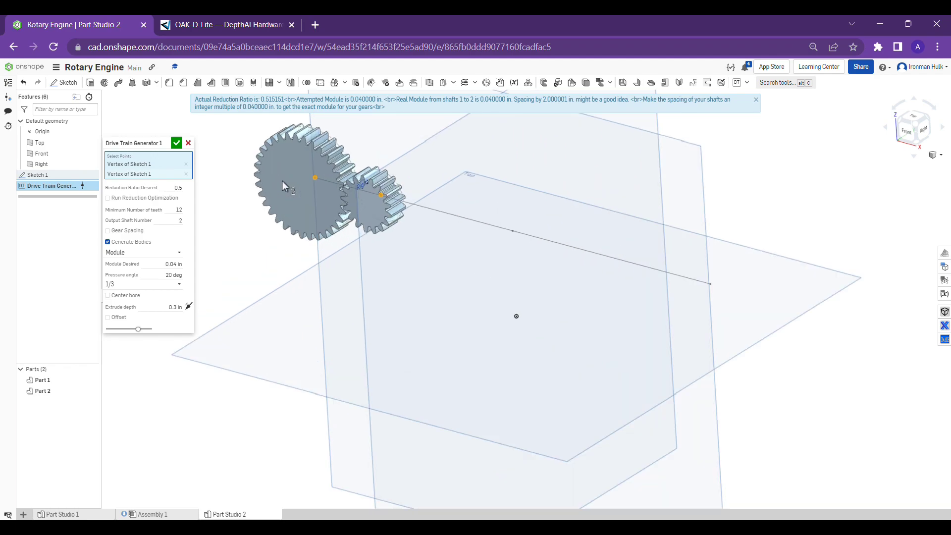
scroll(331, 180, "up", 2)
scroll(368, 171, "up", 2)
right_click_drag(369, 171, 321, 179)
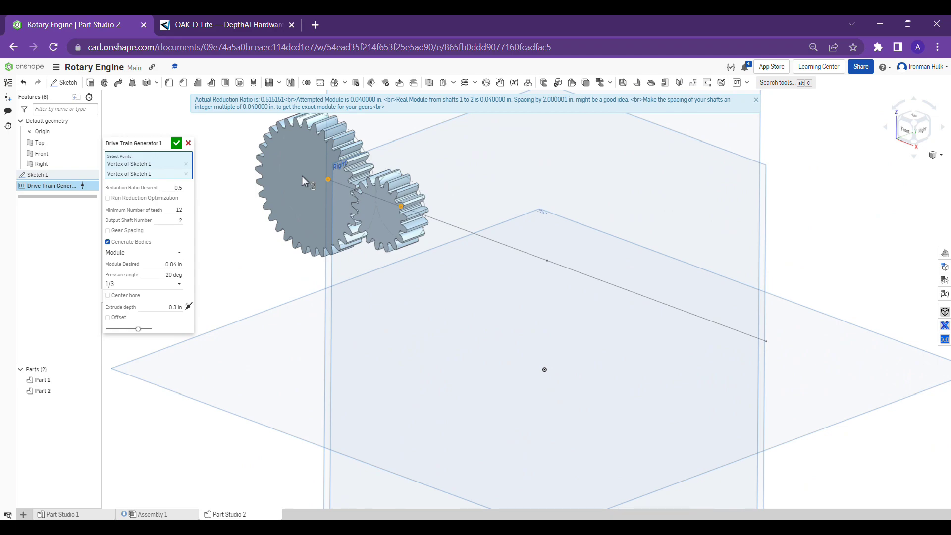
middle_click_drag(301, 176, 259, 164)
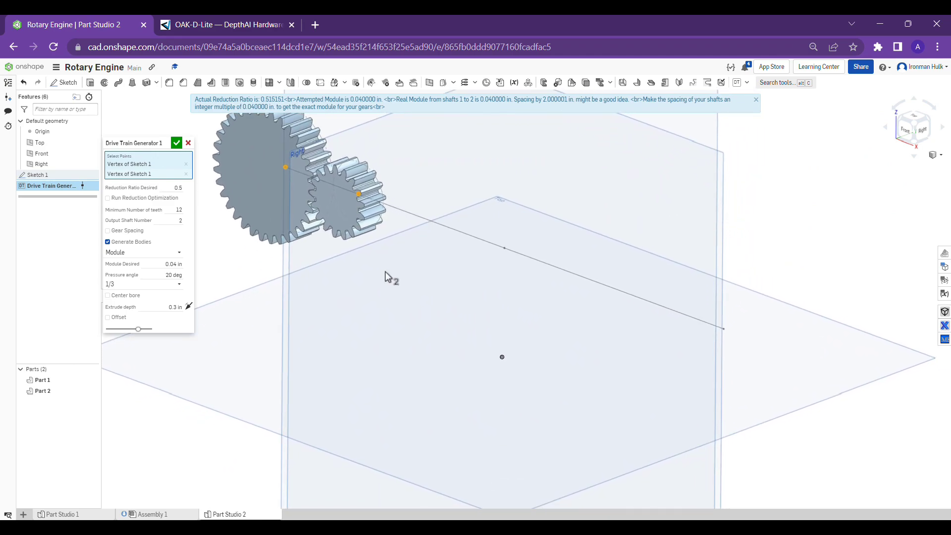
scroll(433, 191, "down", 2)
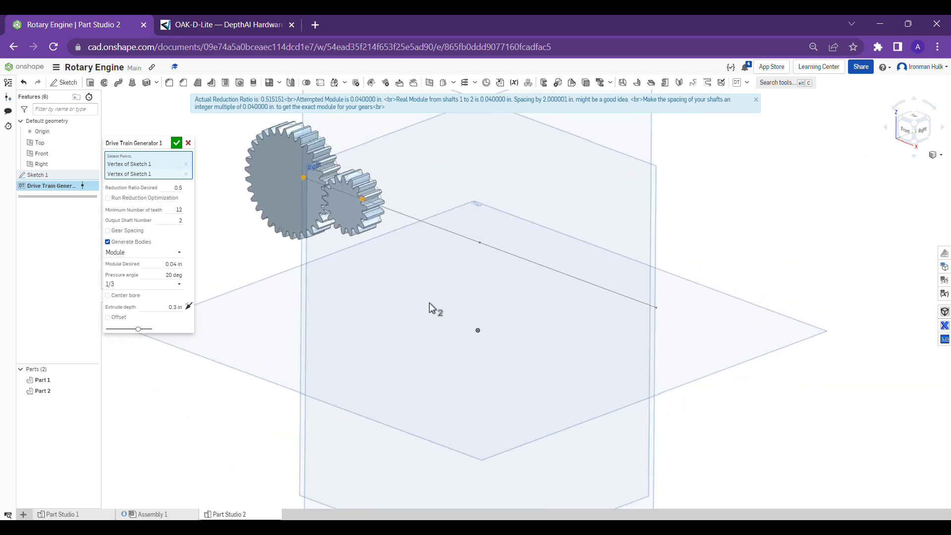
- Add the middle and end vertices as third and fourth shafts with desired reduction ratio 1.5
left_click(481, 246)
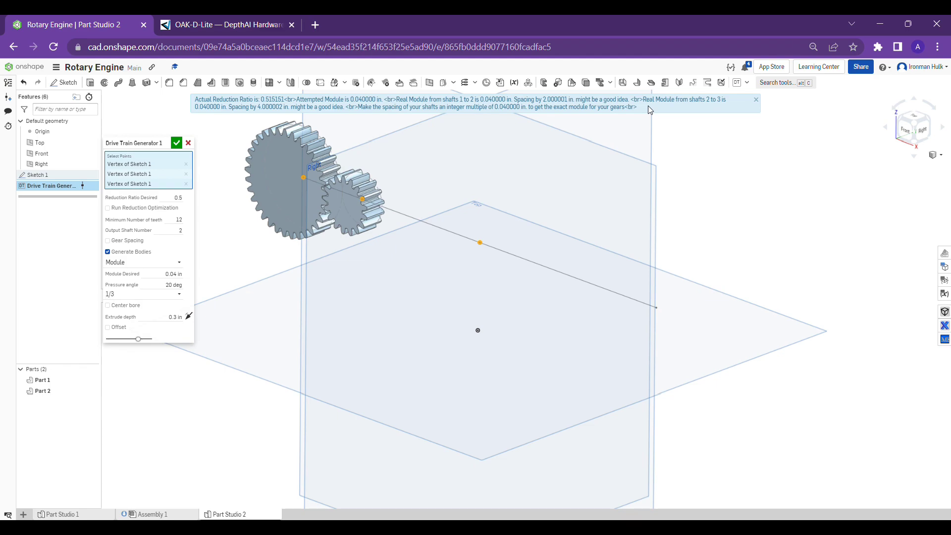
left_click(168, 198)
type("1.5")
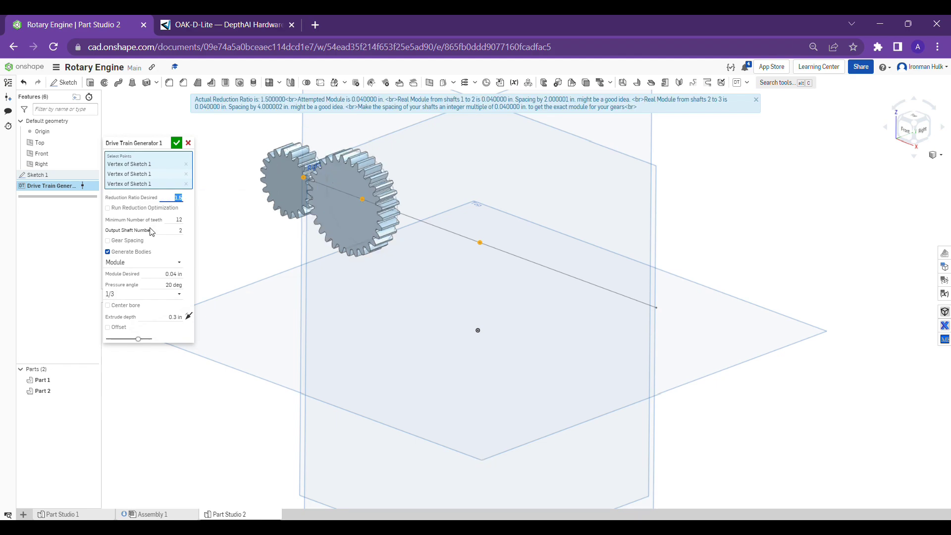
left_click(656, 308)
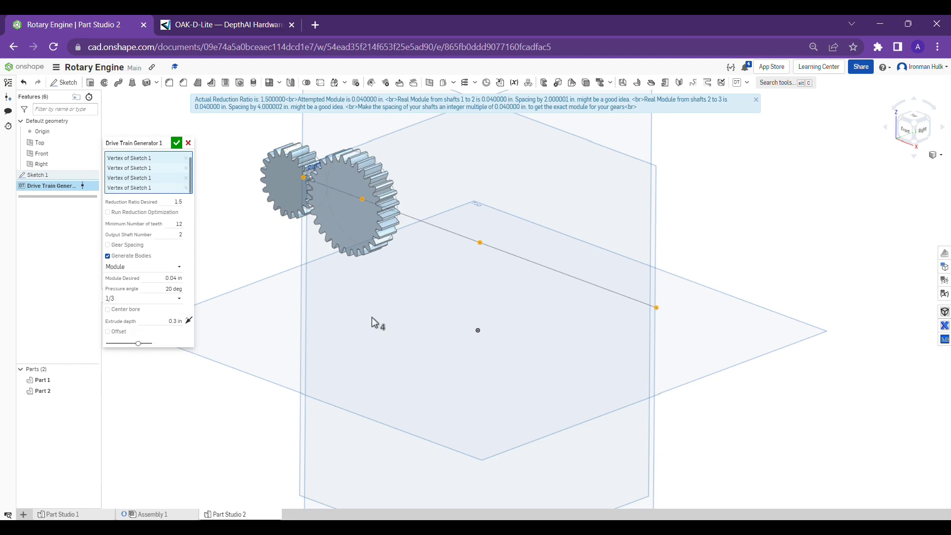
left_click(172, 203)
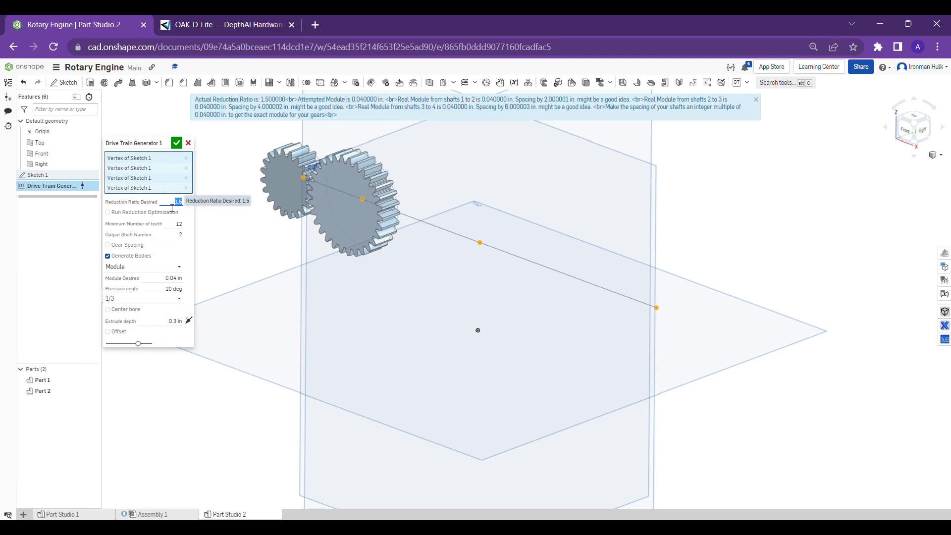
type("2.6")
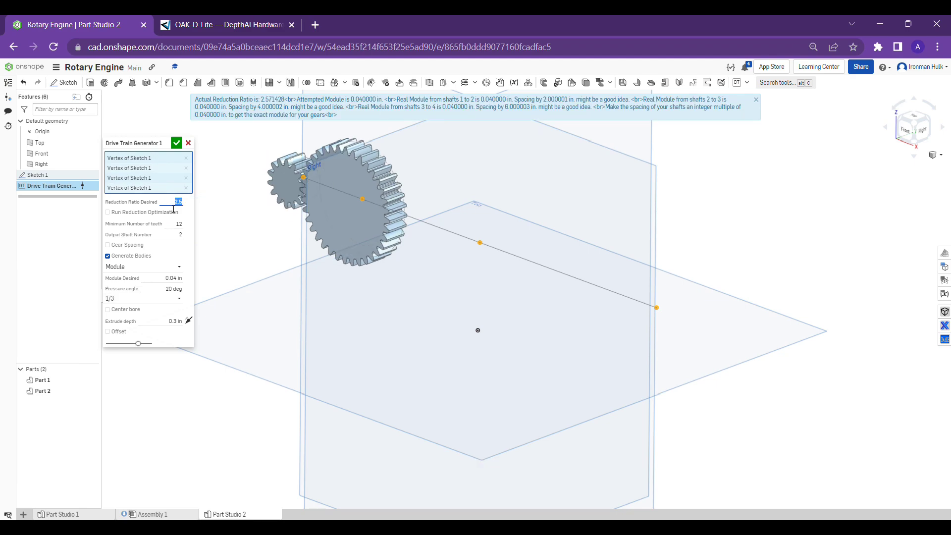
type("1.5")
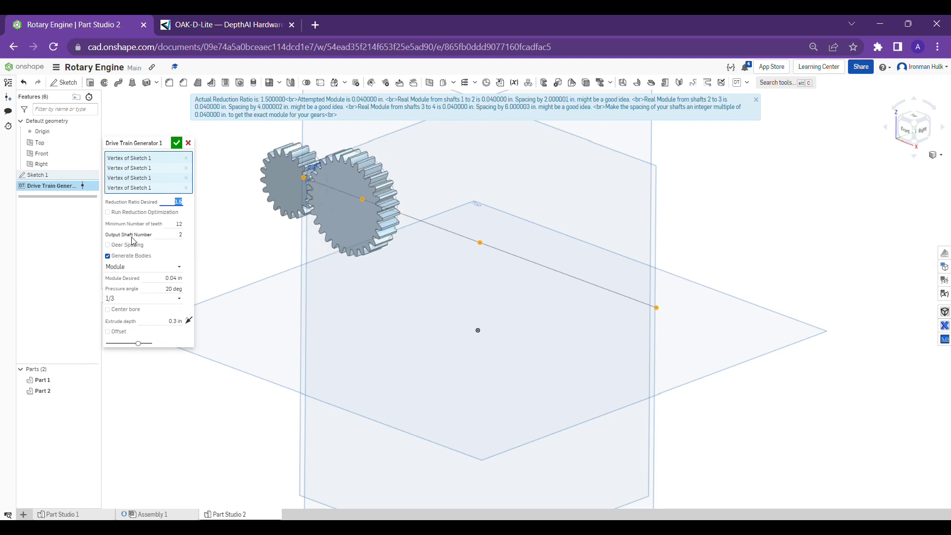
- Set the output shaft number to 4 so six gears span all four shafts
left_click(177, 241)
type("3")
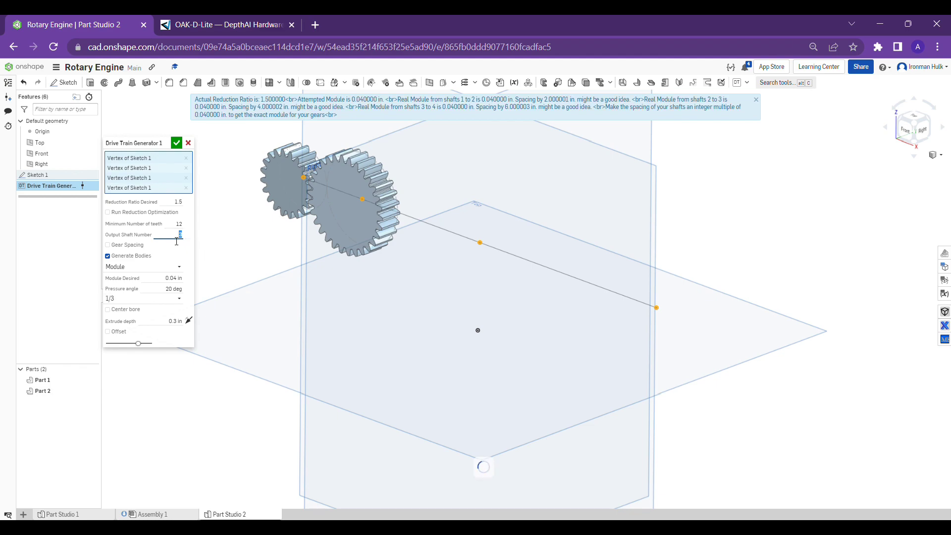
mouse_move(508, 237)
right_mouse_down()
mouse_move(488, 234)
mouse_move(470, 248)
mouse_move(501, 240)
mouse_move(484, 294)
right_mouse_up()
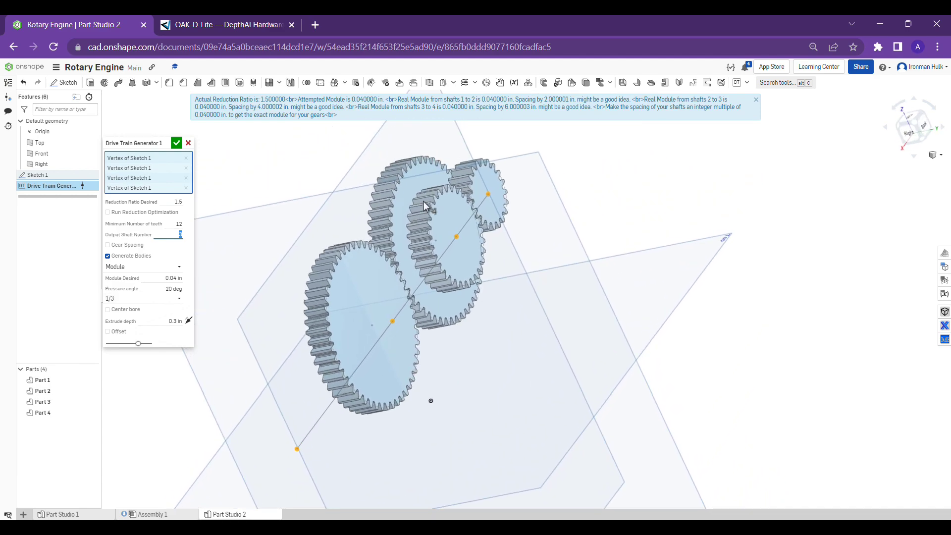
scroll(408, 195, "up", 3)
right_click_drag(409, 194, 417, 217)
scroll(417, 217, "down", 3)
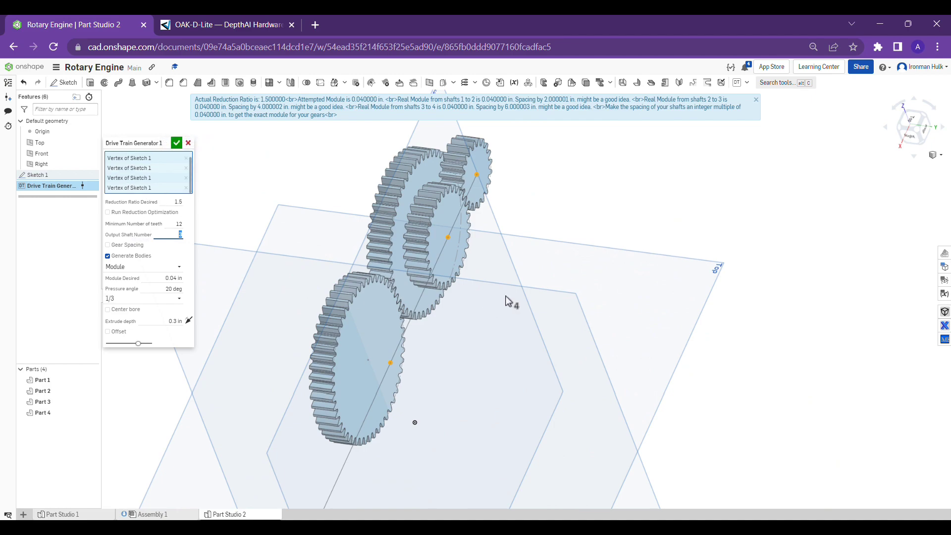
left_click(181, 240)
- Orbit the model to inspect the six generated gears and their teeth
mouse_move(502, 246)
right_mouse_down()
mouse_move(529, 240)
mouse_move(490, 250)
right_mouse_up()
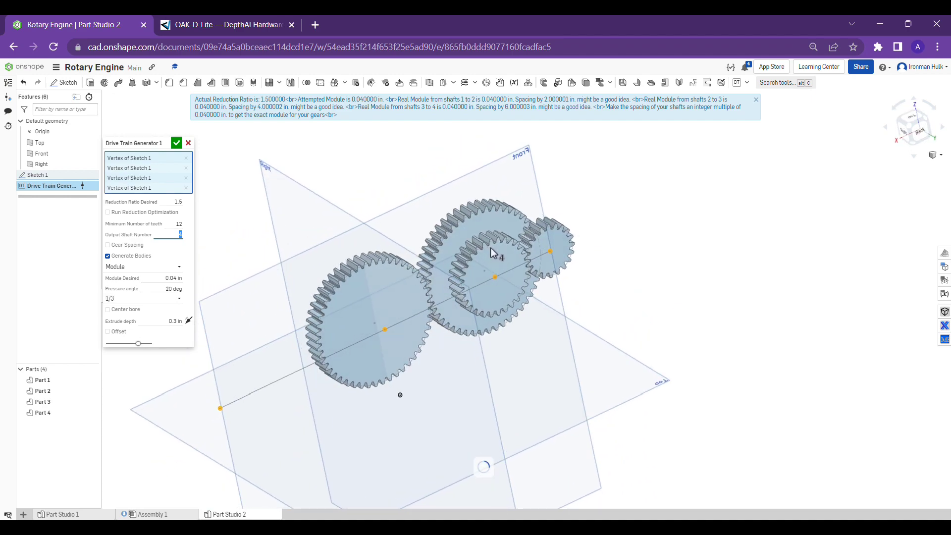
middle_click_drag(279, 241, 428, 234)
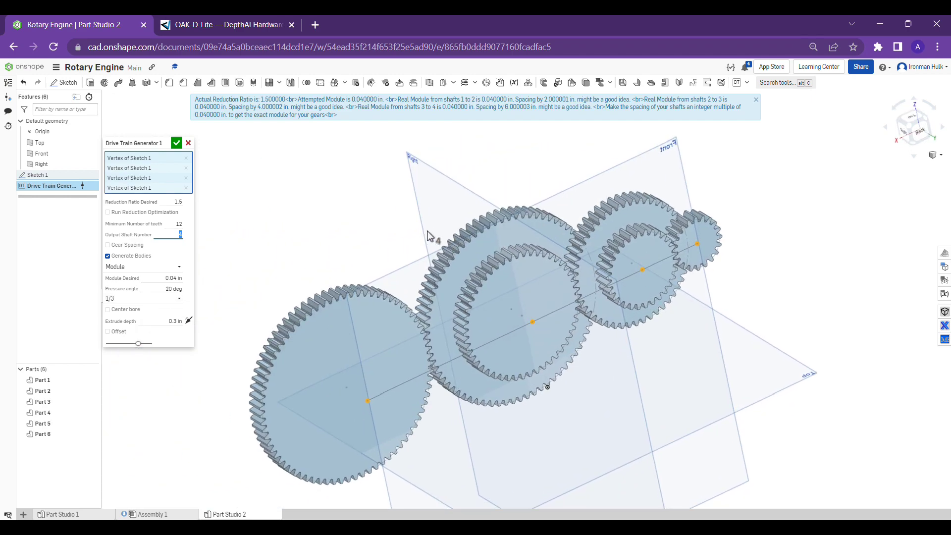
mouse_move(417, 340)
right_mouse_down()
mouse_move(428, 382)
mouse_move(386, 379)
mouse_move(414, 368)
right_mouse_up()
right_click_drag(553, 268, 587, 254)
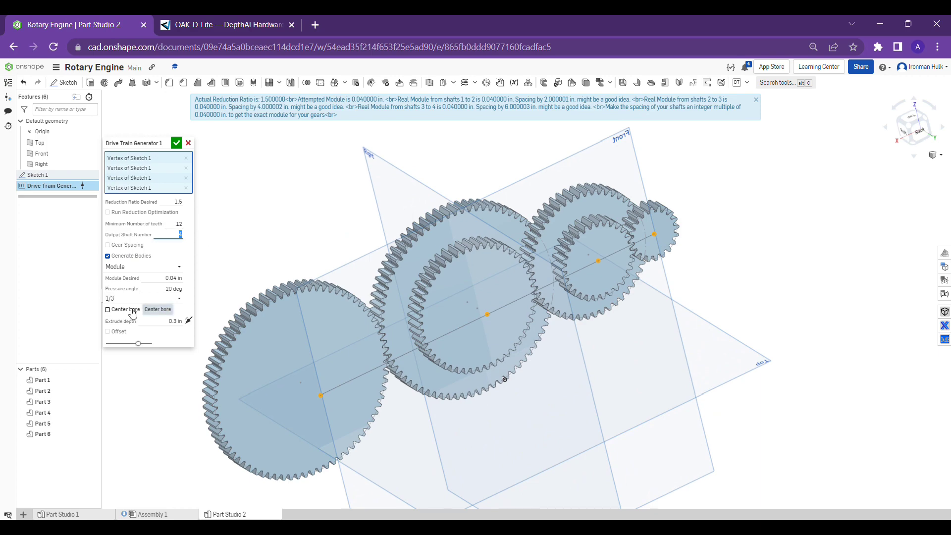
scroll(487, 336, "up", 2)
scroll(584, 235, "up", 3)
scroll(554, 222, "up", 3)
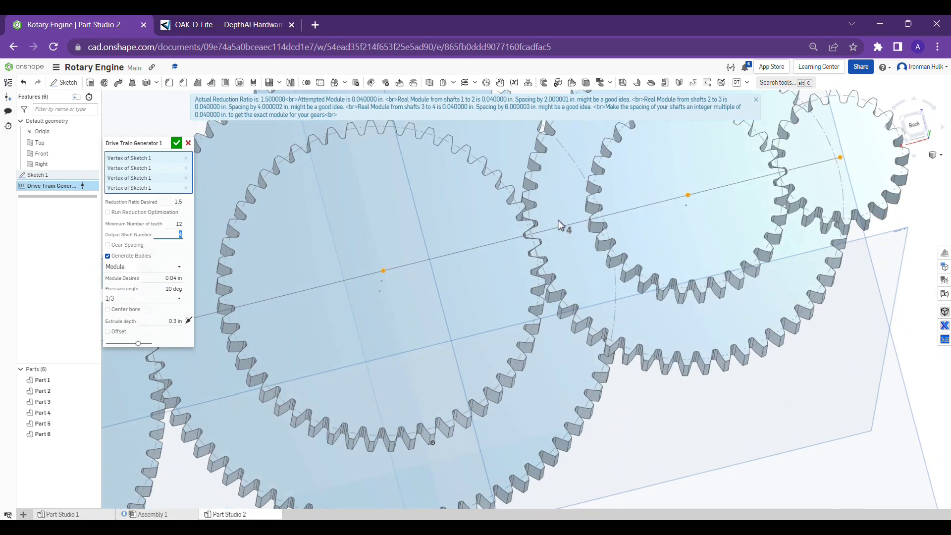
right_click_drag(553, 222, 655, 230)
scroll(774, 207, "down", 3)
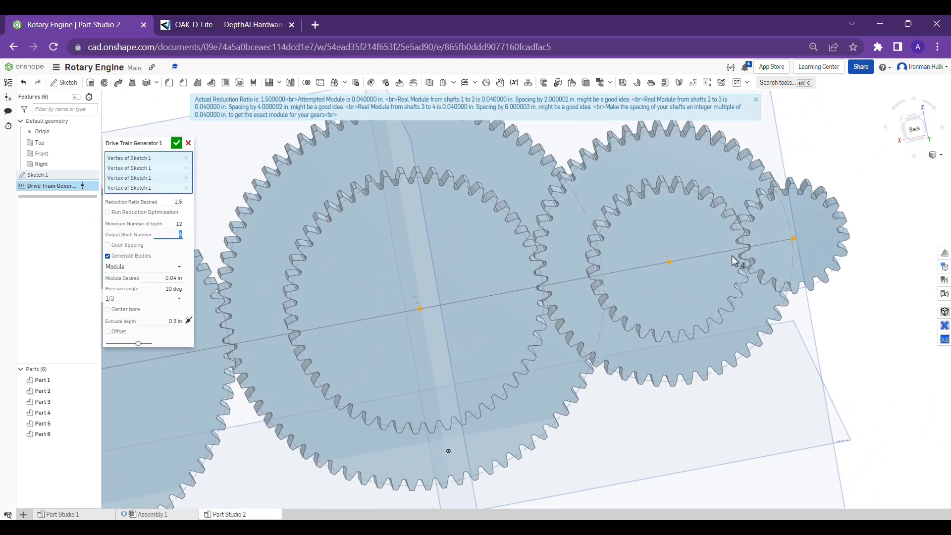
right_click_drag(724, 251, 740, 258)
scroll(728, 258, "down", 2)
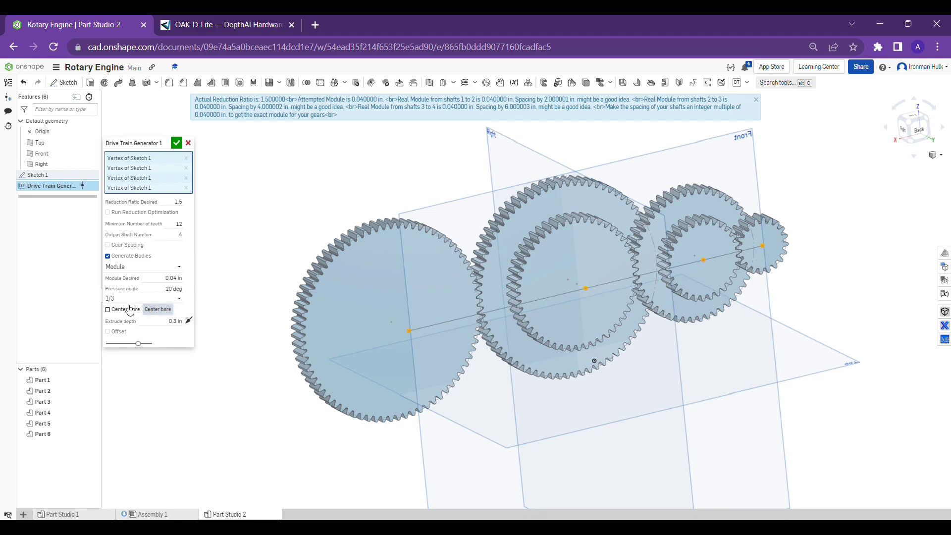
- Enable center bores with a 0.3 in bore diameter and view the holes
left_click(109, 310)
left_click(159, 324)
key("BackSpace")
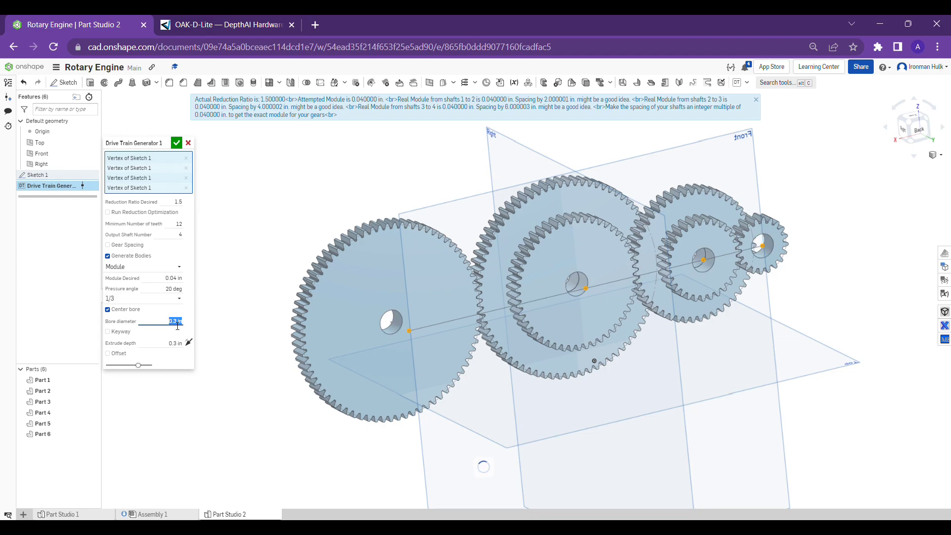
right_click_drag(828, 227, 791, 223)
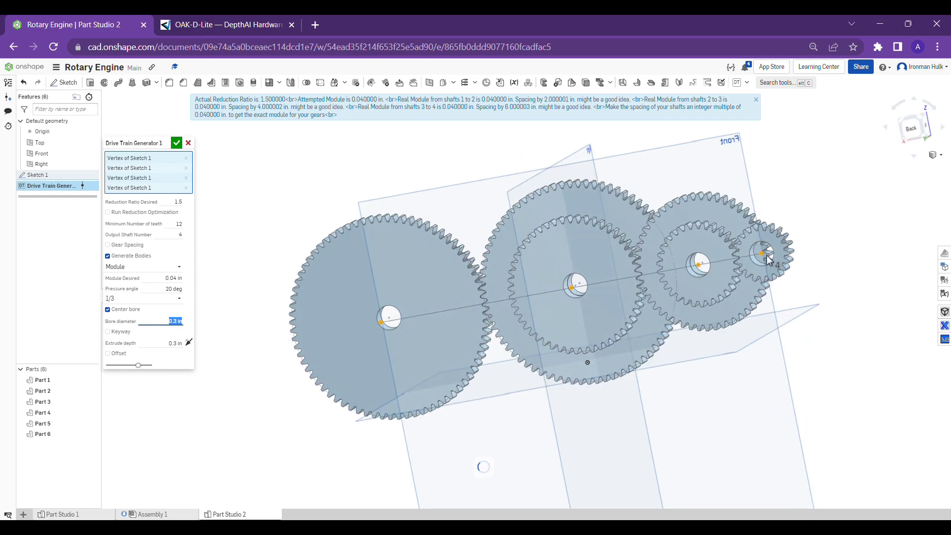
scroll(748, 268, "up", 2)
scroll(773, 269, "up", 2)
scroll(774, 269, "down", 1)
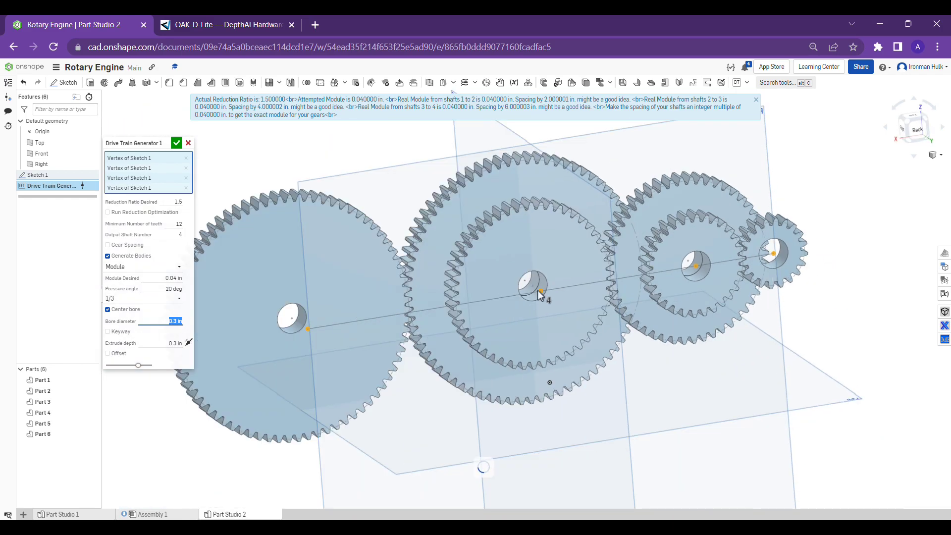
scroll(521, 288, "down", 3)
scroll(414, 281, "up", 2)
right_click_drag(414, 281, 428, 284)
middle_click_drag(427, 284, 321, 267)
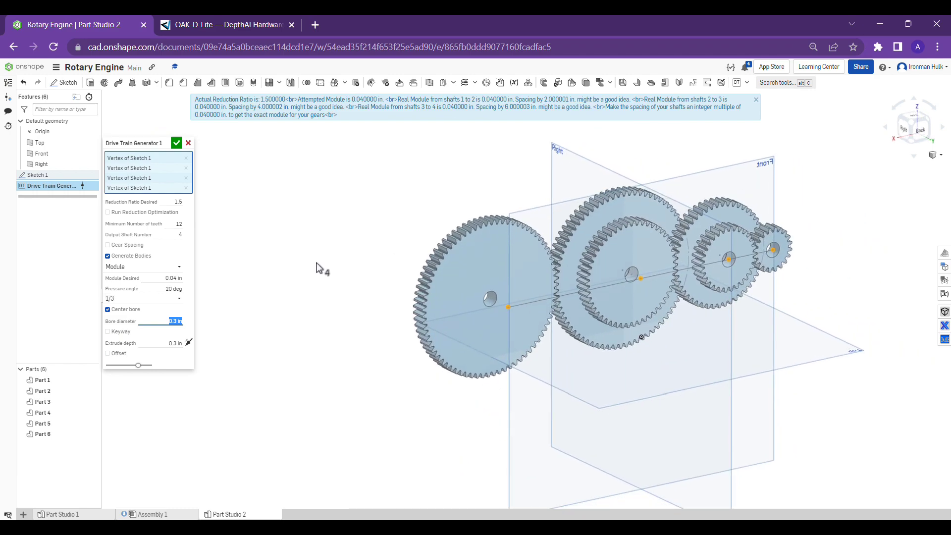
- Accept Drive Train Generator 1 and orbit the finished six-gear train
left_click(176, 144)
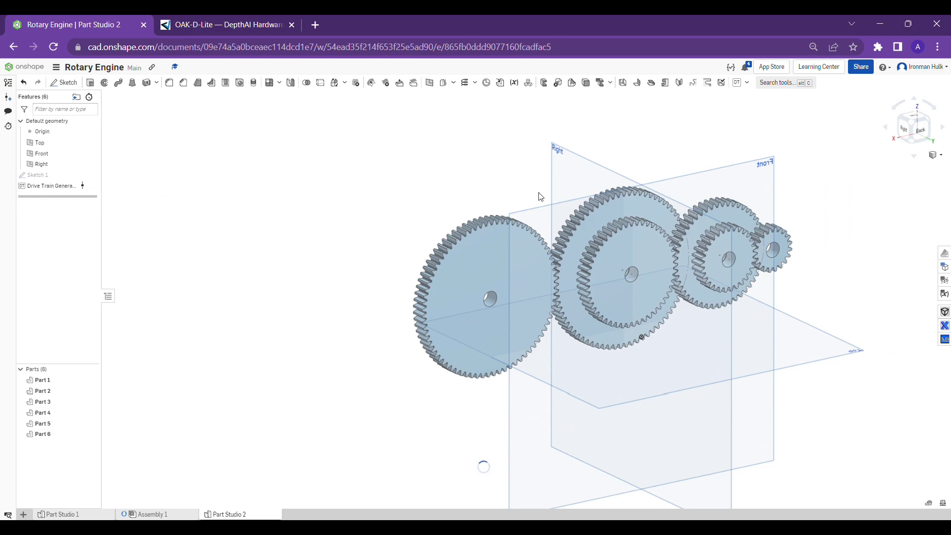
scroll(741, 186, "up", 1)
scroll(741, 186, "up", 2)
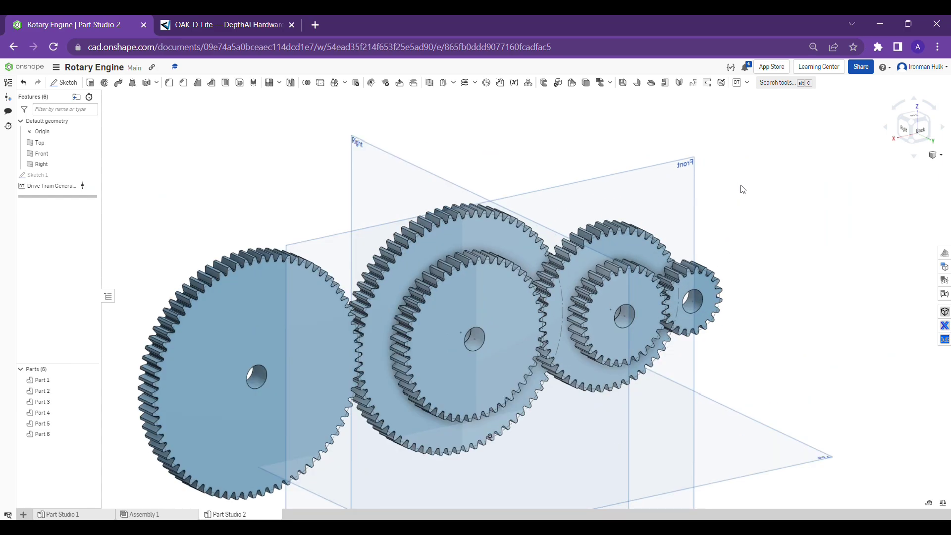
scroll(737, 178, "down", 1)
mouse_move(736, 175)
right_mouse_down()
mouse_move(697, 164)
mouse_move(637, 189)
mouse_move(542, 185)
mouse_move(488, 233)
mouse_move(648, 226)
mouse_move(617, 227)
mouse_move(630, 240)
mouse_move(675, 204)
mouse_move(660, 221)
mouse_move(669, 215)
mouse_move(643, 201)
mouse_move(631, 218)
mouse_move(685, 189)
right_mouse_up()
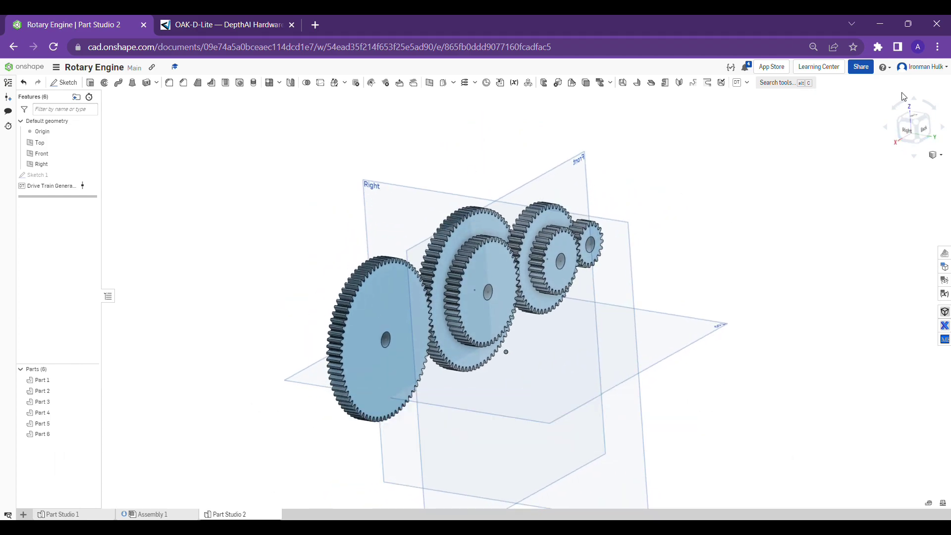